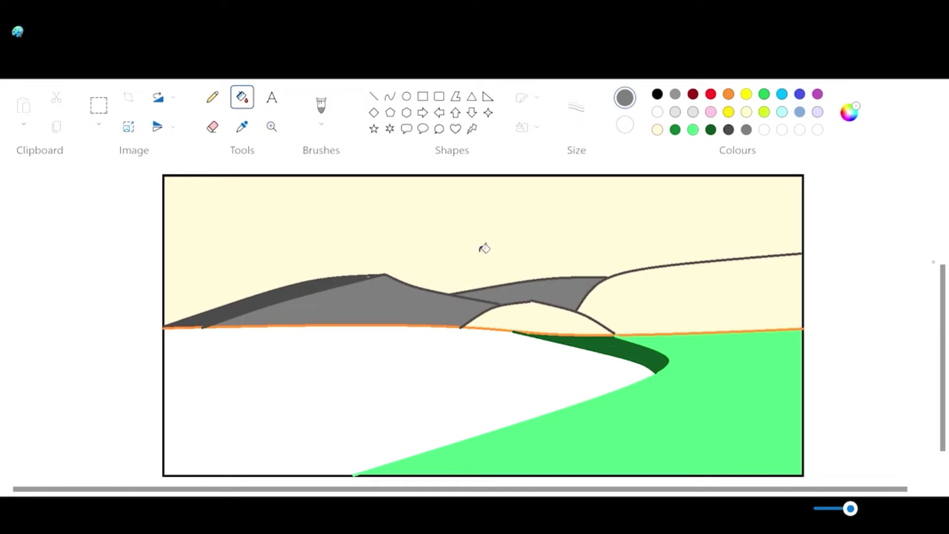
- Undo the last fill and refill the distant hill behind the small middle hill with a lighter grey
key("ctrl+z")
left_click(544, 292)
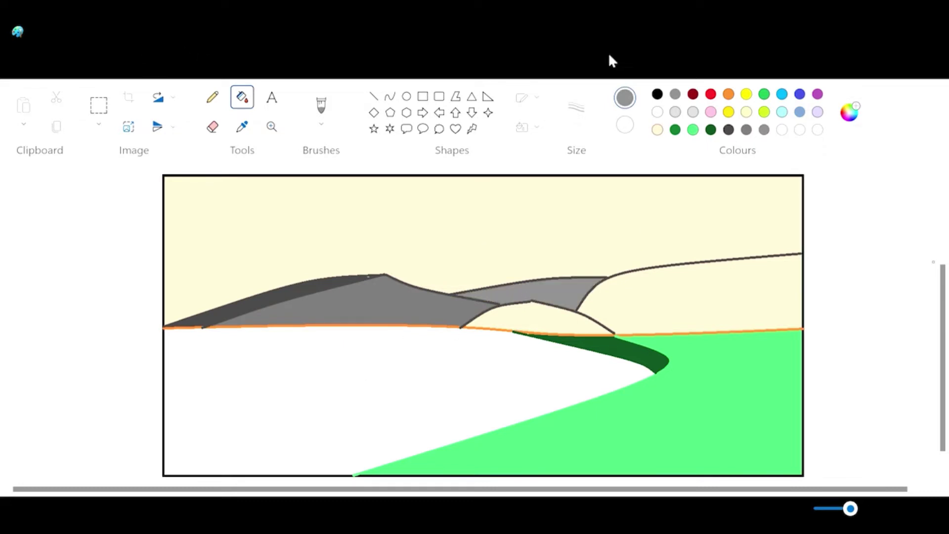
- Draw a dividing curve from the small middle hill's peak to its base, filling its right face dark grey and left face medium grey
left_click(390, 96)
left_click_drag(531, 301, 564, 331)
left_click(657, 94)
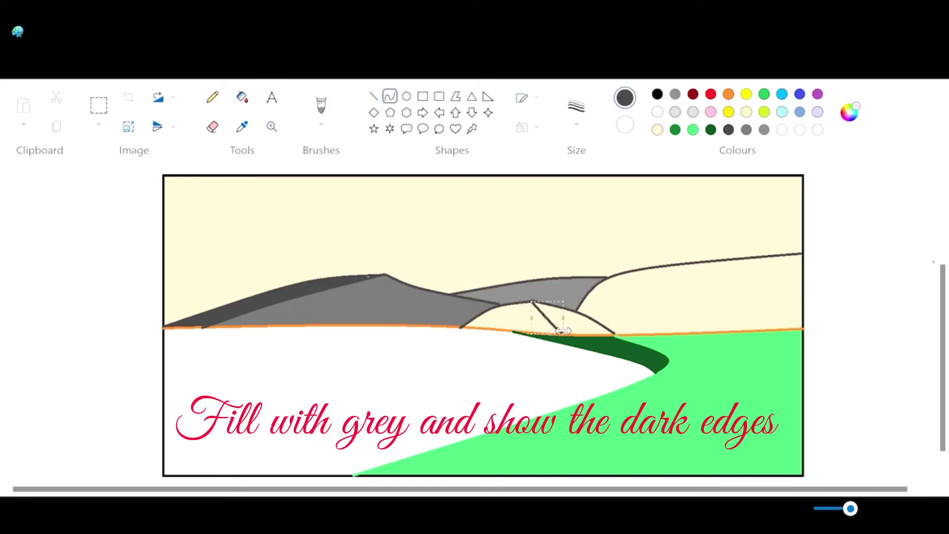
left_click(243, 98)
left_click(568, 326)
left_click(746, 130)
left_click(504, 320)
- Draw an arched grey curve across the large right hill, filling the area above it dark grey and the area below medium grey
left_click(390, 96)
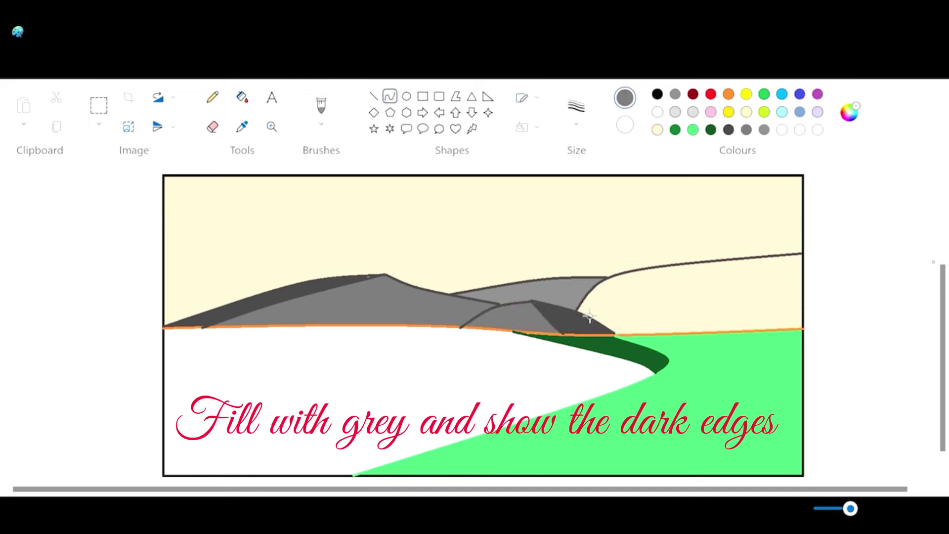
left_click_drag(579, 310, 803, 293)
left_click_drag(701, 303, 698, 262)
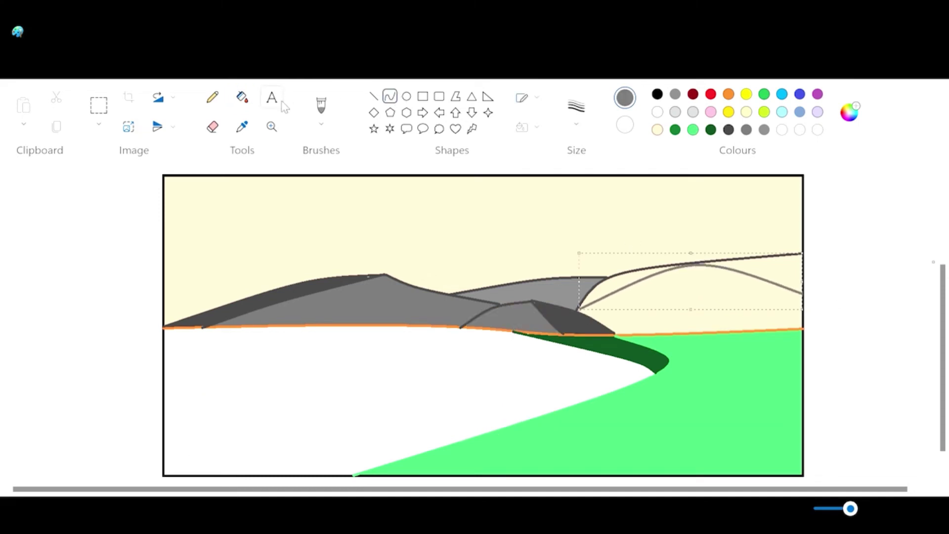
left_click(242, 97)
left_click(623, 283)
left_click(138, 71)
left_click(728, 130)
left_click(624, 283)
left_click(766, 270)
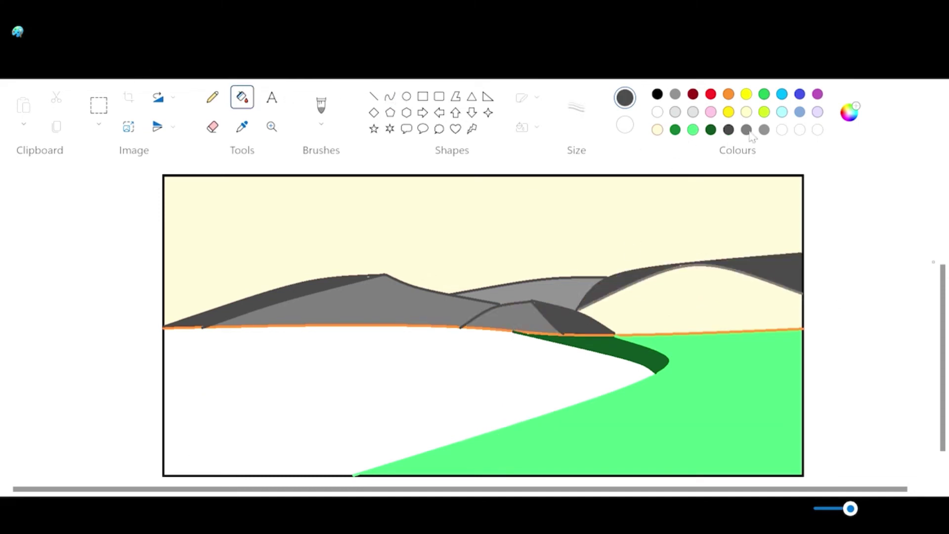
left_click(747, 129)
left_click(691, 289)
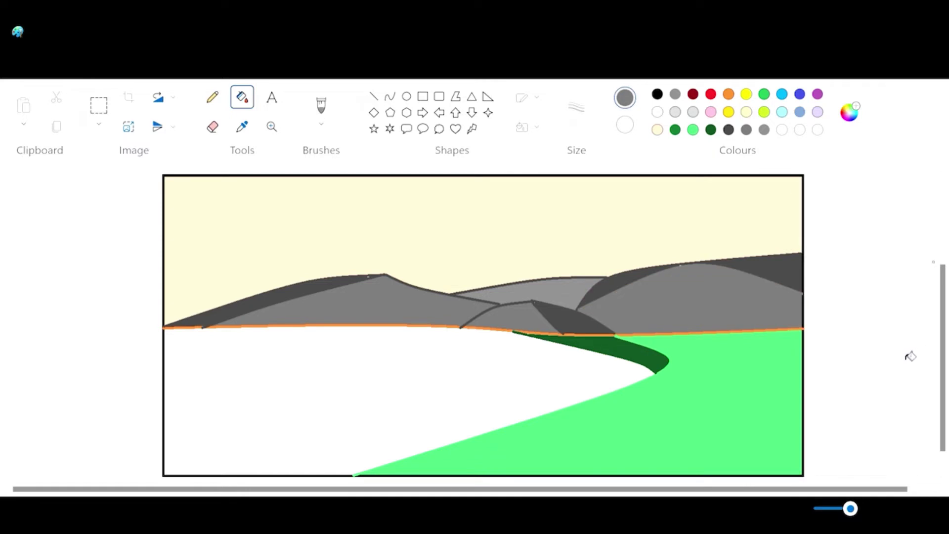
- Draw a black curve just below the horizon from the picture's left edge to the dark green bank and fill the strip black
left_click(390, 96)
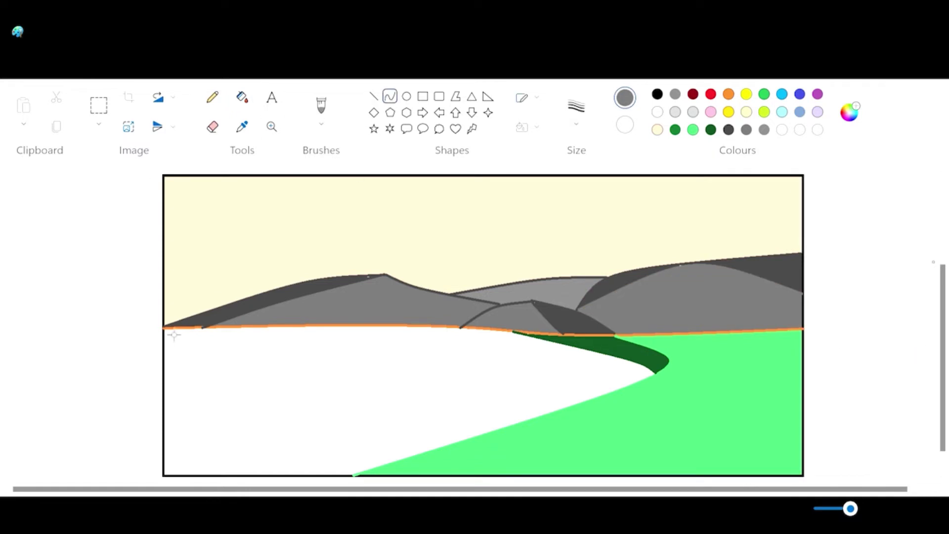
left_click_drag(164, 340, 572, 345)
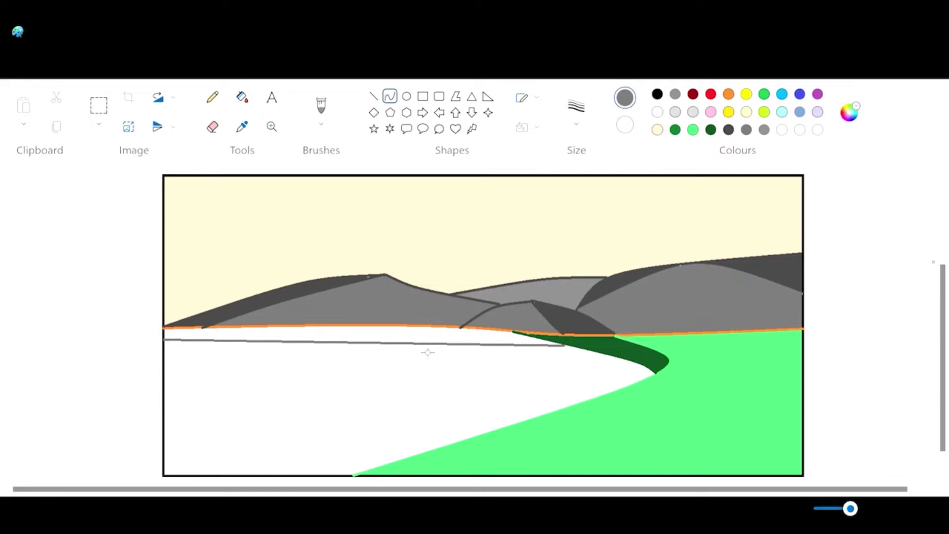
left_click_drag(428, 353, 424, 341)
left_click(656, 94)
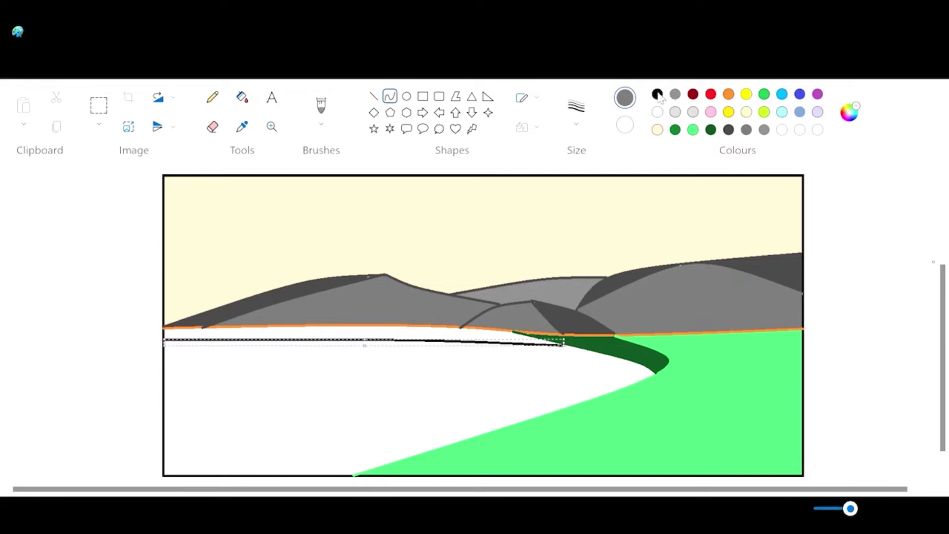
left_click(240, 98)
left_click(428, 335)
- Draw a curve below the black strip ending at the tip of the river bend and fill the strip between them brown
left_click(389, 96)
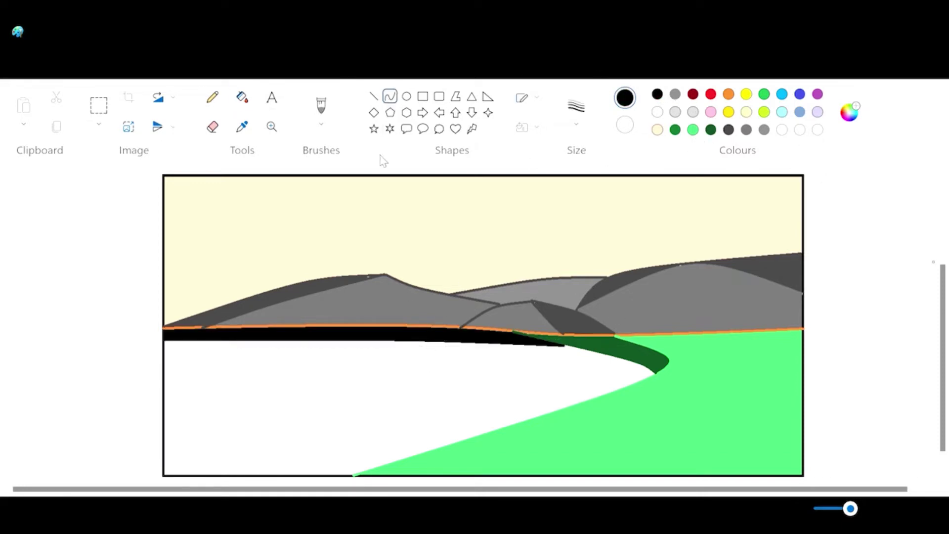
left_click_drag(165, 356, 653, 372)
mouse_move(551, 366)
left_mouse_down()
mouse_move(553, 353)
mouse_move(538, 352)
left_mouse_up()
left_click(727, 95)
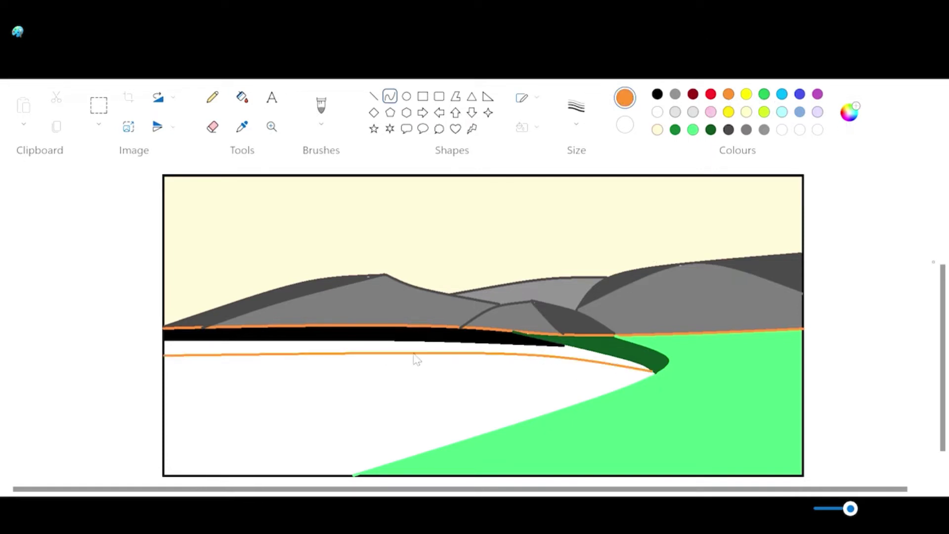
left_click(210, 222)
left_click(239, 98)
left_click(273, 348)
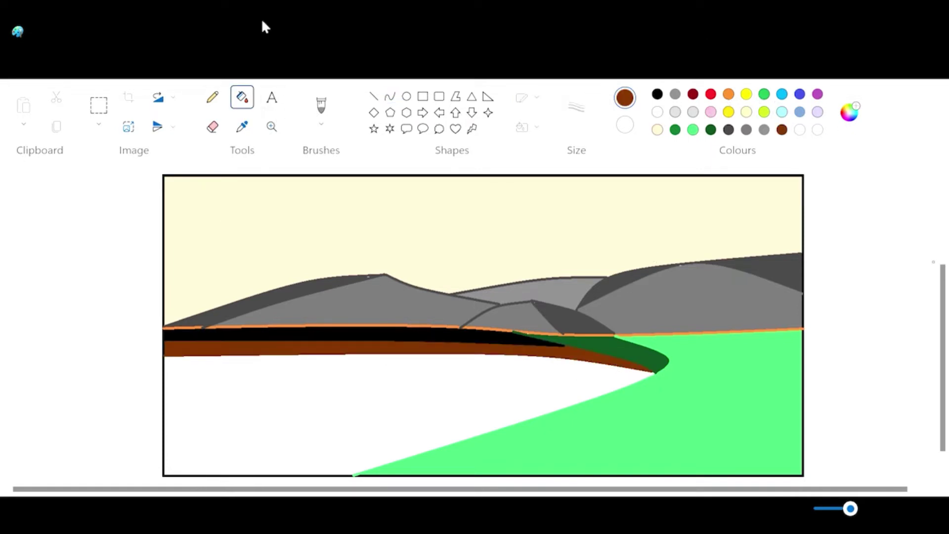
- Draw a teal curve from the river's left edge to the bend's tip and fill the strip under the brown bank teal
left_click(390, 96)
left_click_drag(164, 386, 653, 374)
mouse_move(460, 380)
left_mouse_down()
mouse_move(464, 368)
mouse_move(561, 359)
left_mouse_up()
left_click(782, 111)
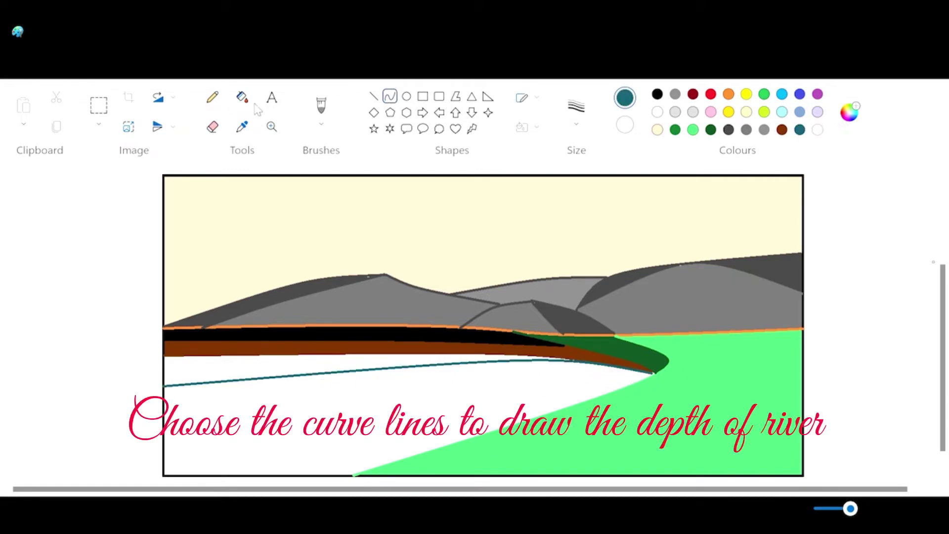
left_click(242, 97)
left_click(277, 370)
- Fill the remaining white part of the river with greyish blue
left_click(389, 96)
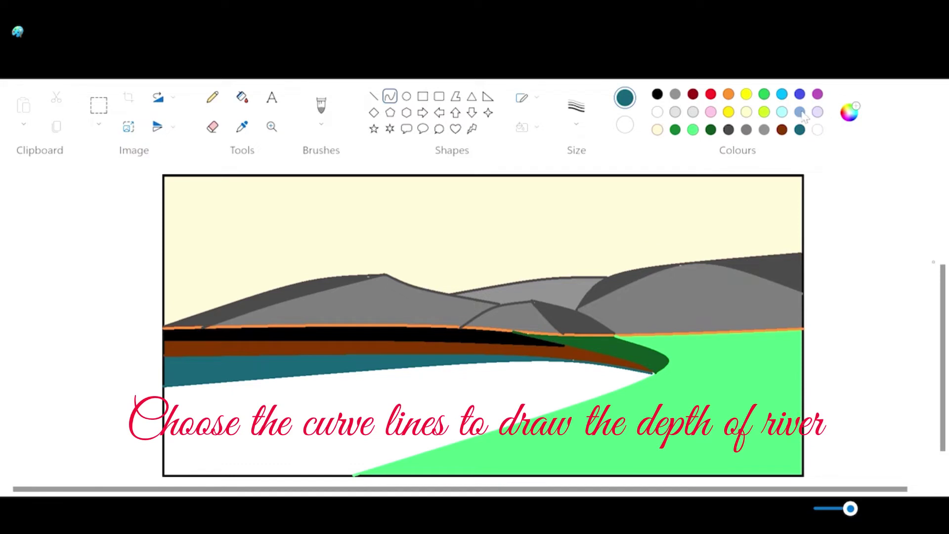
left_click(799, 111)
left_click(242, 97)
left_click(310, 393)
- Outline the green bank with a dark green curve from the hills around the river bend to the picture's bottom edge
left_click(389, 96)
left_click_drag(612, 336, 357, 475)
left_click_drag(568, 370, 718, 372)
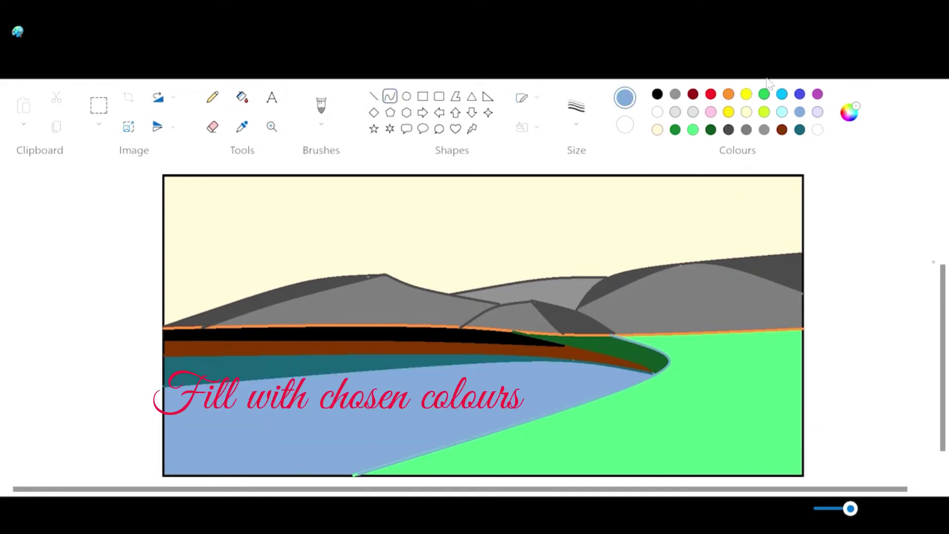
left_click(657, 94)
left_click(710, 130)
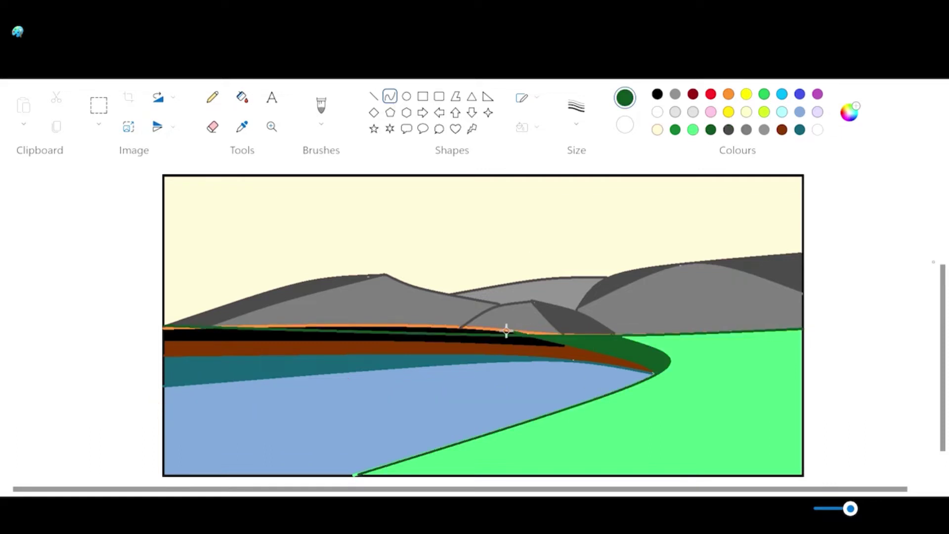
mouse_move(164, 328)
left_mouse_down()
mouse_move(804, 329)
mouse_move(615, 332)
mouse_move(608, 341)
left_mouse_up()
left_click(394, 330)
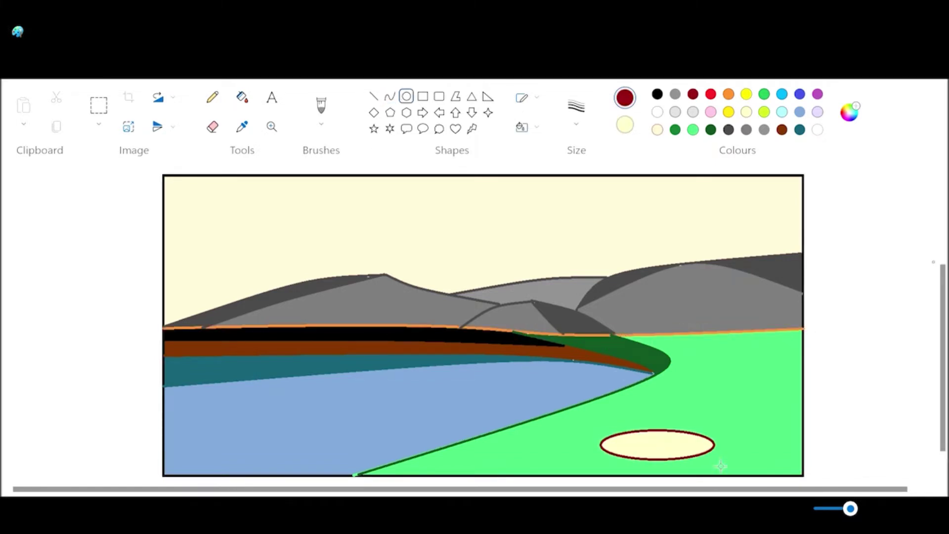
mouse_move(657, 429)
left_mouse_down()
mouse_move(658, 397)
mouse_move(658, 444)
left_mouse_up()
key("Delete")
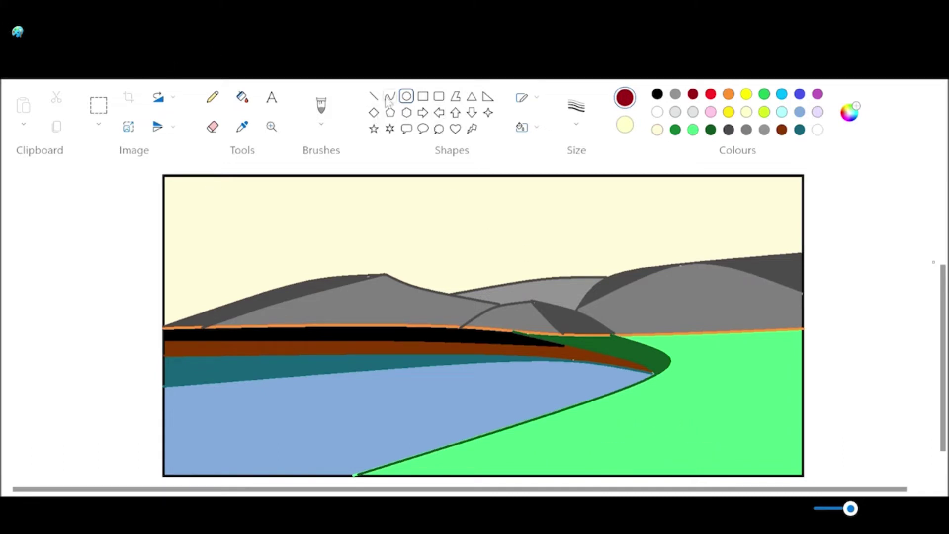
- Try a large circle in the sky, set both the outline and fill colours to yellow, and undo the circle
left_click_drag(472, 203, 548, 276)
left_click(624, 124)
left_click(728, 94)
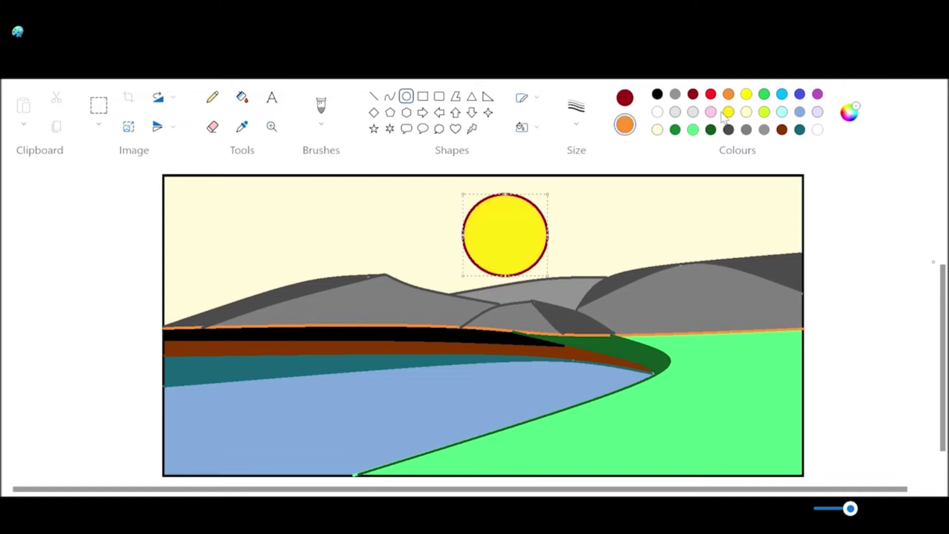
left_click(729, 111)
left_click(624, 97)
left_click(728, 111)
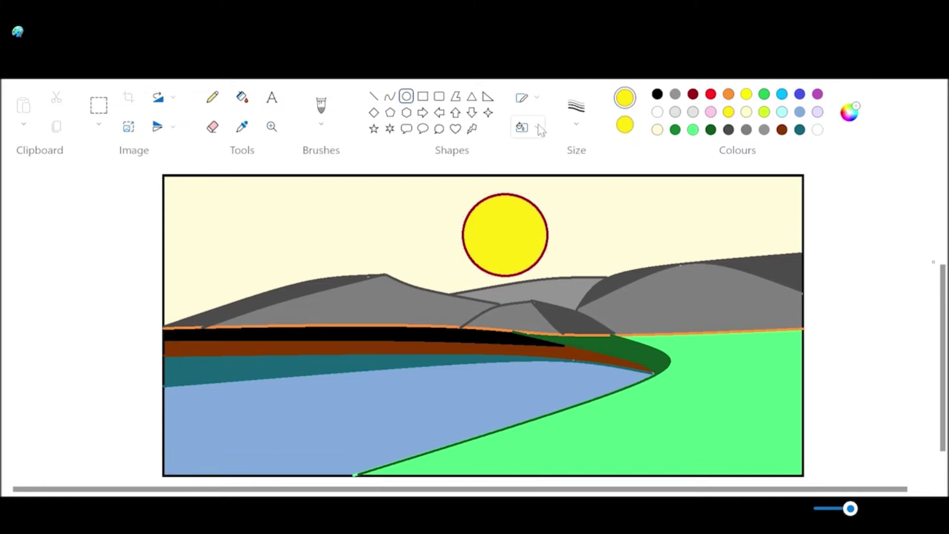
key("ctrl+z")
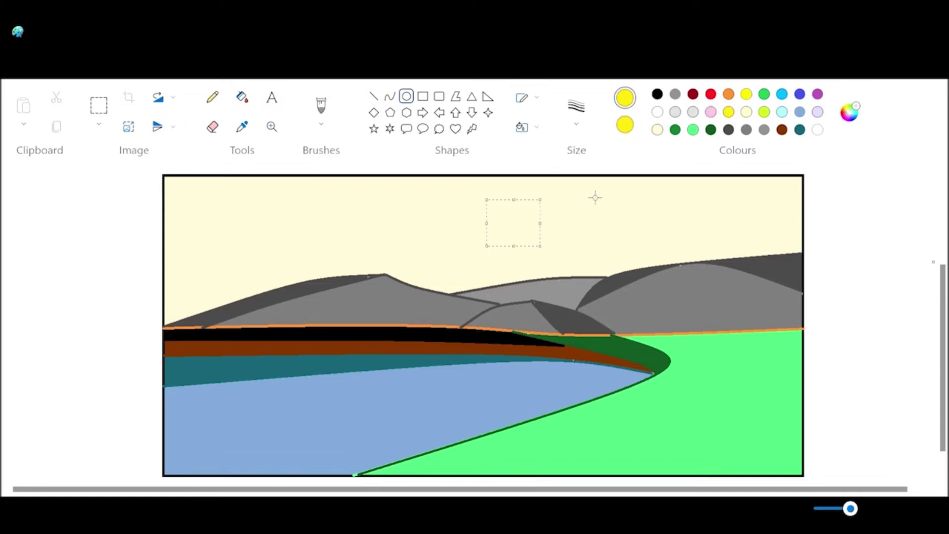
- Draw a smaller solid yellow circle and place it as the moon in the sky above the right hill
left_click(525, 127)
left_click_drag(543, 247, 687, 241)
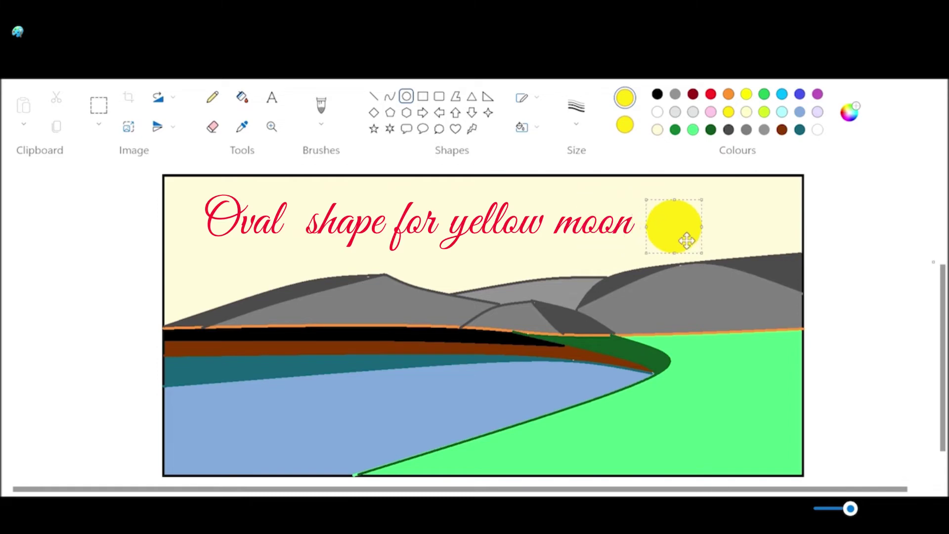
left_click(568, 253)
left_click(389, 96)
left_click_drag(163, 327, 798, 325)
left_click(144, 53)
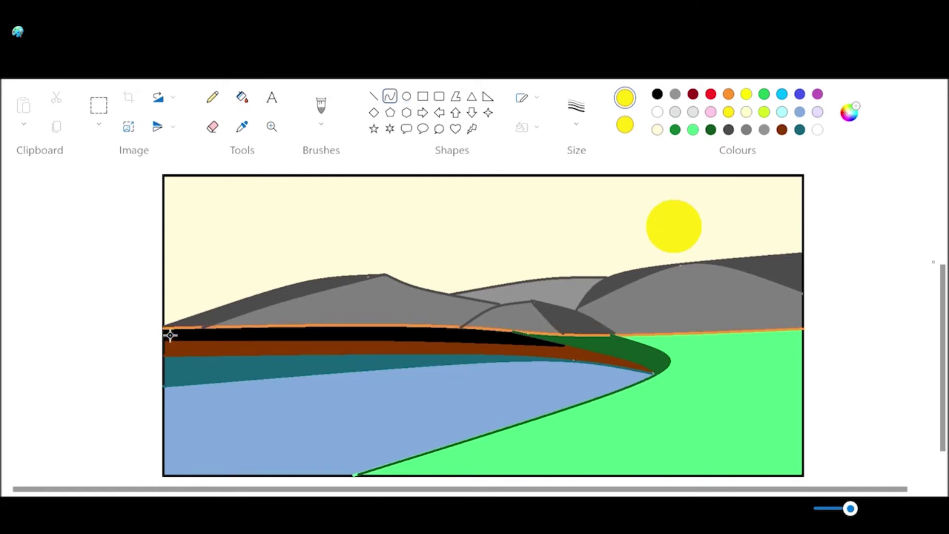
left_click_drag(164, 328, 803, 327)
mouse_move(600, 331)
left_mouse_down()
mouse_move(602, 344)
mouse_move(460, 317)
mouse_move(468, 341)
left_mouse_up()
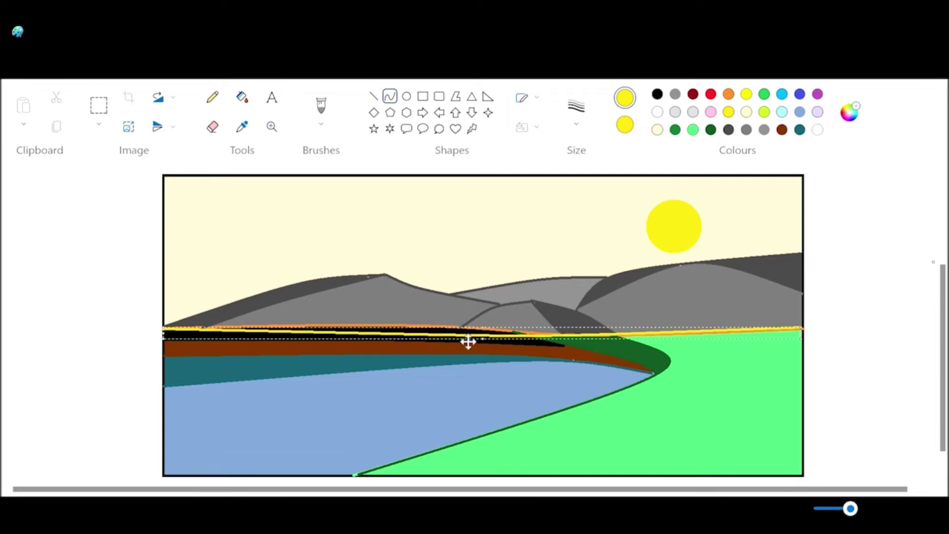
left_click(140, 56)
- Trace the horizon with two yellow curves, one along the far river bank and one along the green field to the right edge
left_click_drag(164, 328, 592, 337)
left_click_drag(471, 342, 467, 331)
left_click(389, 96)
left_click_drag(583, 336, 804, 328)
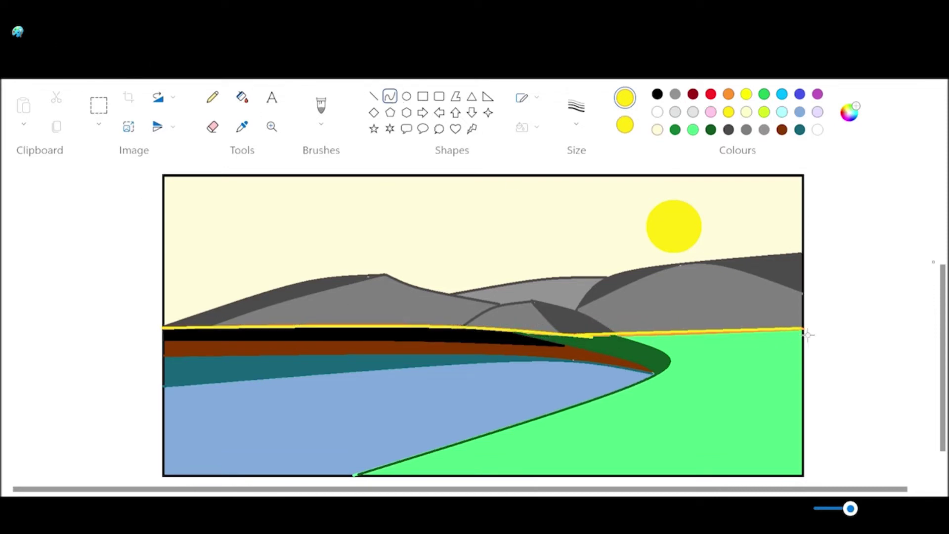
left_click_drag(684, 344, 676, 340)
mouse_move(615, 336)
left_mouse_down()
mouse_move(698, 363)
mouse_move(352, 476)
left_mouse_up()
left_click_drag(487, 440, 730, 376)
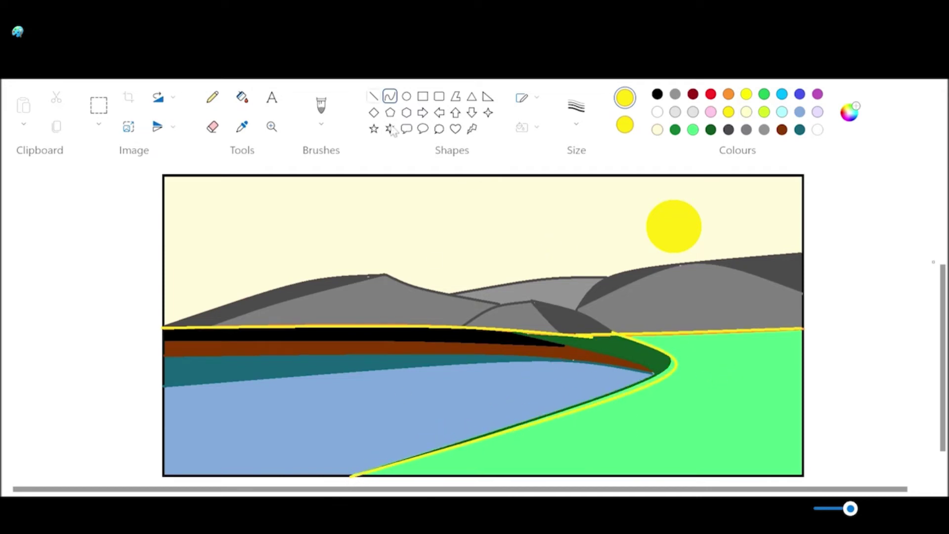
key("ctrl+z")
left_click(373, 96)
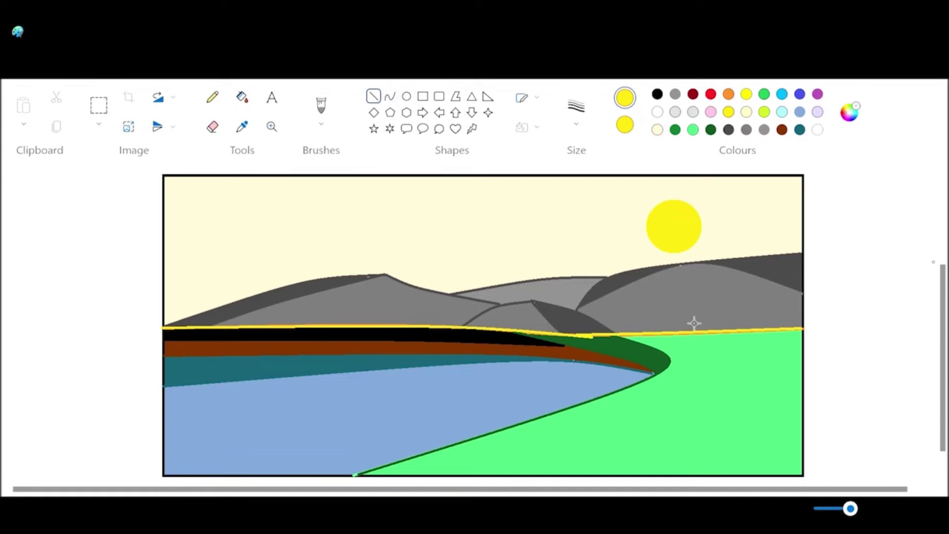
left_click_drag(303, 302, 304, 326)
key("ctrl+z")
- Fill the sky with pale turquoise
left_click(242, 97)
left_click(782, 112)
left_click(519, 213)
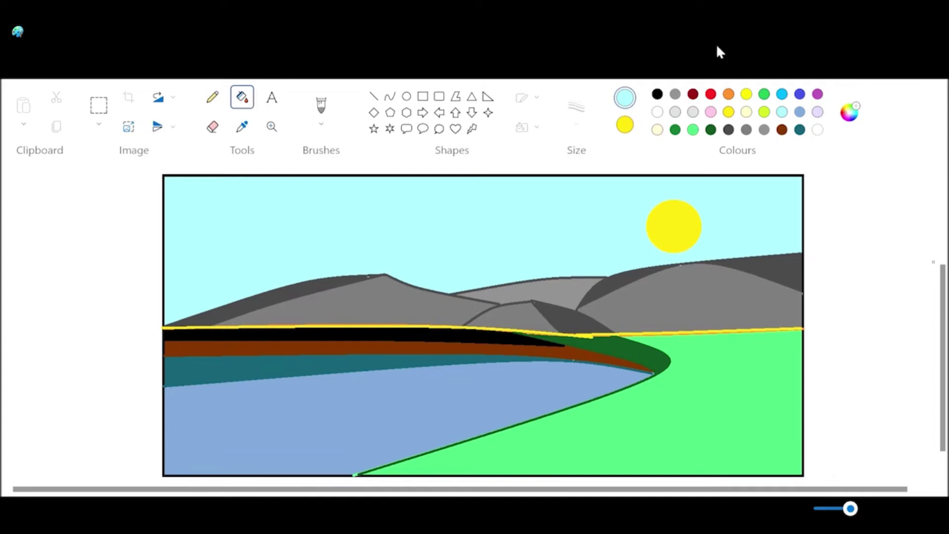
- Draw a pale turquoise curve along the brown bank from the picture's left edge to the tip of the river bend
left_click(389, 96)
left_click_drag(175, 347, 652, 373)
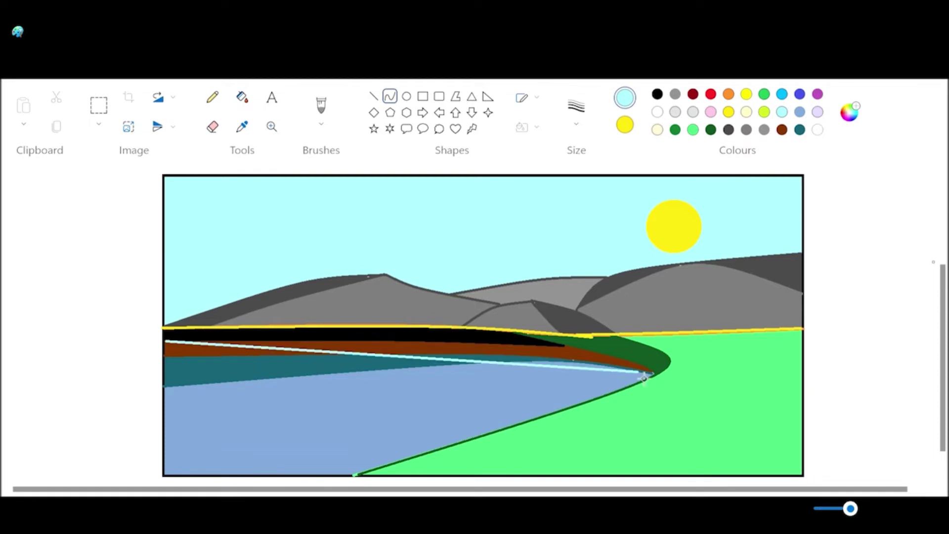
mouse_move(534, 365)
left_mouse_down()
mouse_move(534, 356)
mouse_move(631, 360)
left_mouse_up()
left_click_drag(172, 347, 171, 360)
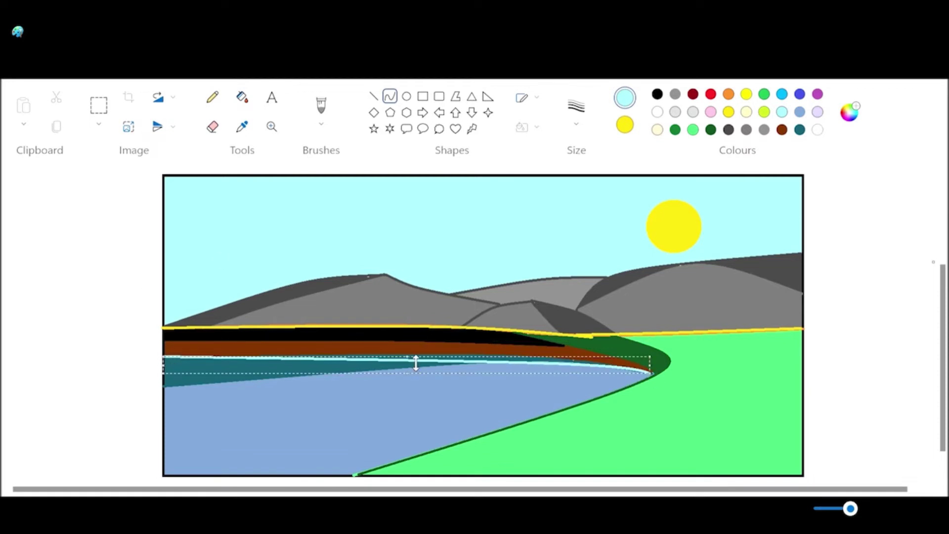
left_click_drag(415, 362, 414, 354)
left_click(123, 333)
mouse_move(170, 379)
left_mouse_down()
mouse_move(648, 385)
mouse_move(636, 377)
left_mouse_up()
left_click(632, 125)
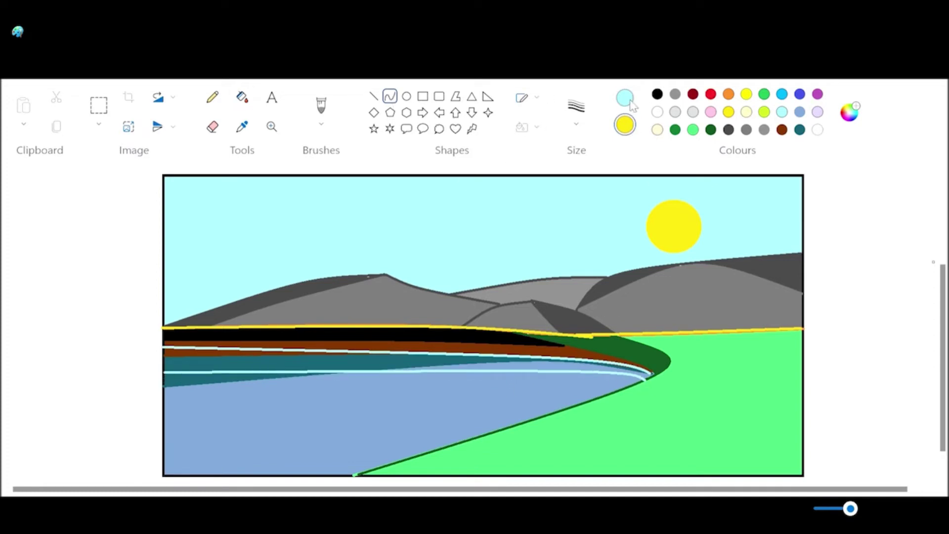
left_click(625, 97)
left_click(729, 112)
left_click(139, 62)
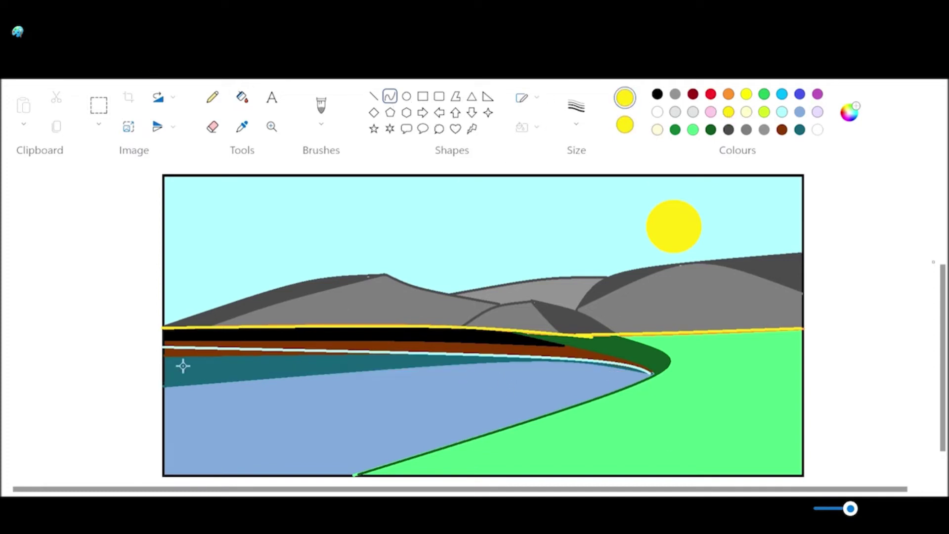
left_click_drag(170, 389, 653, 386)
left_click_drag(448, 386, 627, 380)
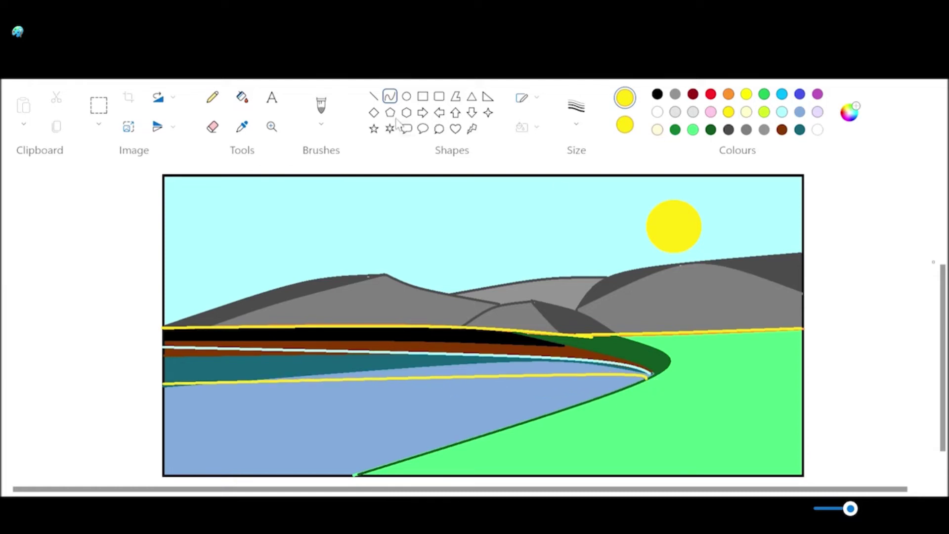
left_click(657, 113)
left_click_drag(469, 383, 573, 375)
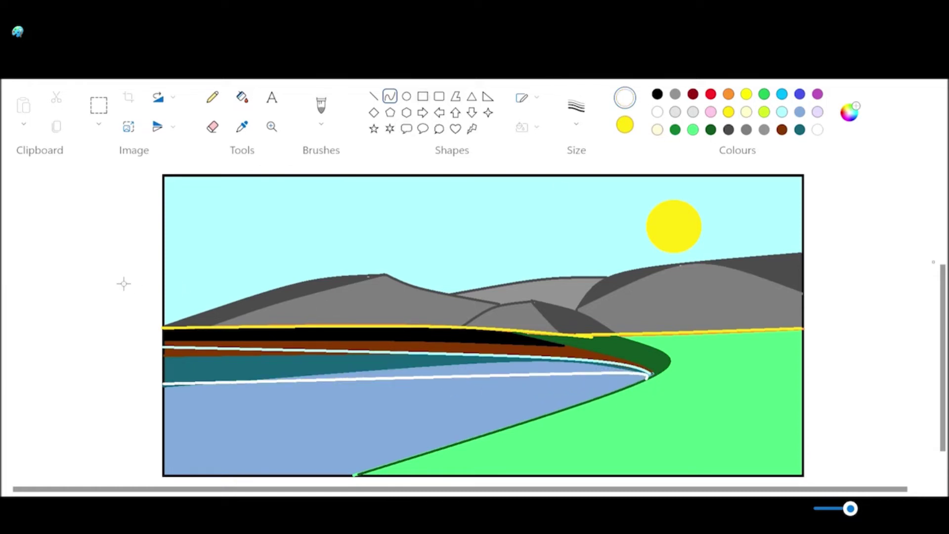
left_click(140, 55)
left_click(140, 56)
left_click(162, 53)
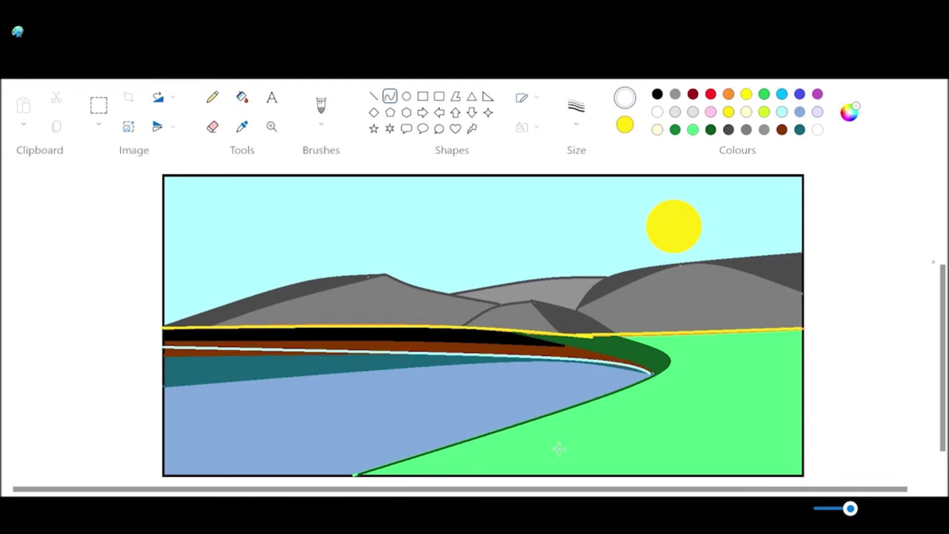
- Trace the skyline of all the hills with white curves, from the picture's left edge to its right edge
mouse_move(164, 326)
left_mouse_down()
mouse_move(387, 275)
mouse_move(329, 281)
left_mouse_up()
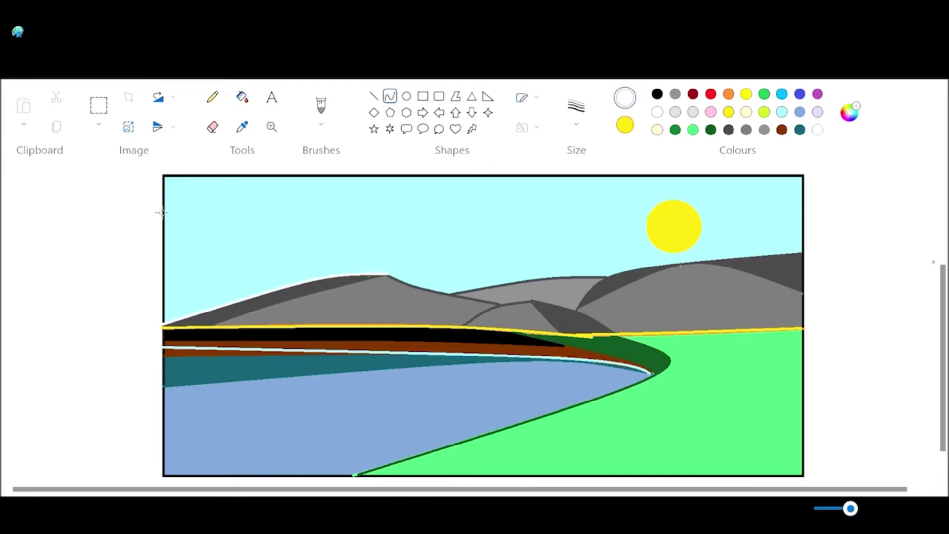
mouse_move(388, 275)
left_mouse_down()
mouse_move(454, 299)
mouse_move(411, 291)
mouse_move(614, 282)
left_mouse_up()
left_click(121, 192)
mouse_move(551, 289)
left_mouse_down()
mouse_move(555, 280)
mouse_move(726, 277)
mouse_move(802, 252)
left_mouse_up()
left_click(390, 98)
left_click_drag(716, 268, 673, 269)
left_click(116, 280)
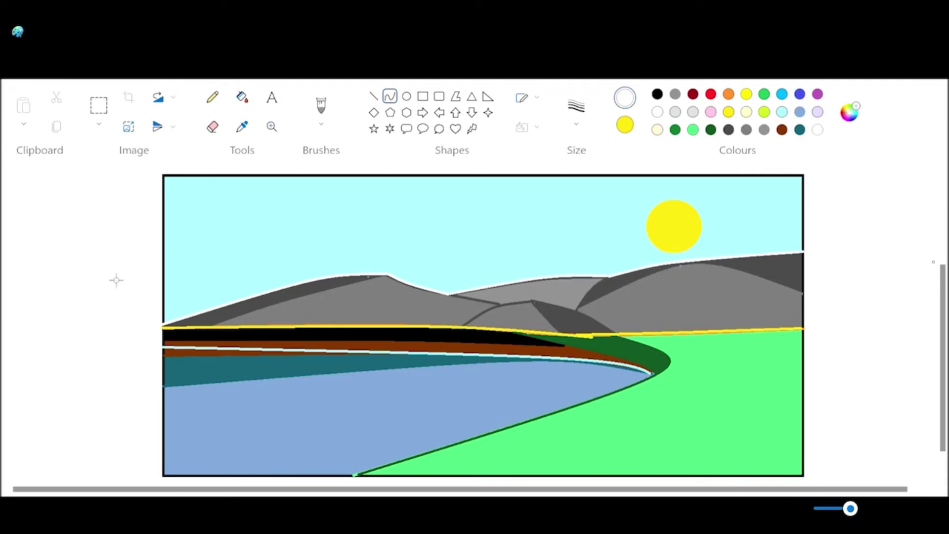
- Outline the overlapping inner slopes with white curves: the right hill's near edge, the left hill's lower slope and the small centre hill
mouse_move(577, 310)
left_mouse_down()
mouse_move(612, 277)
mouse_move(590, 291)
left_mouse_up()
left_click_drag(445, 294, 499, 305)
left_click_drag(482, 305, 475, 298)
left_click(390, 97)
left_click_drag(534, 300, 465, 325)
mouse_move(494, 314)
left_mouse_down()
mouse_move(595, 319)
mouse_move(614, 333)
left_mouse_up()
left_click(389, 96)
left_click_drag(576, 317, 585, 317)
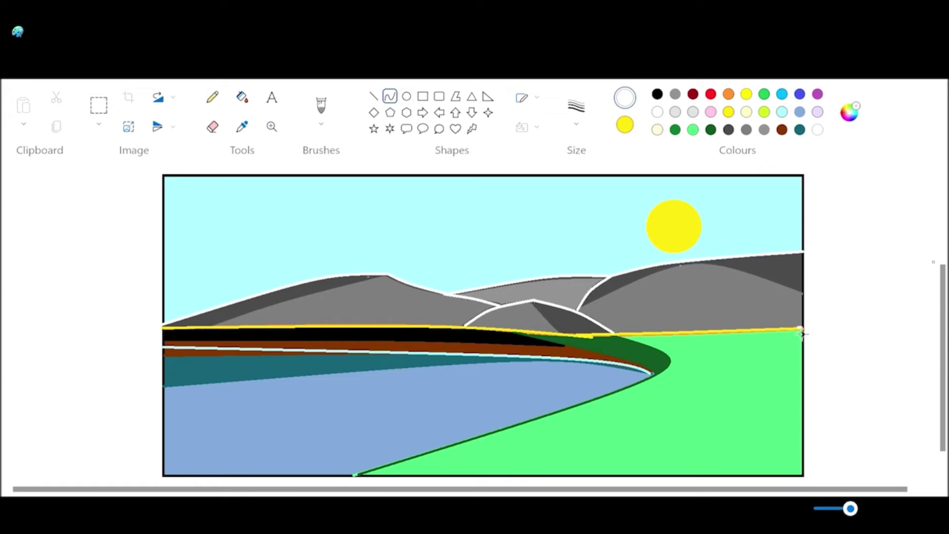
- Draw white curves along the whole horizon beneath the hills and around the tip of the river bend
left_click_drag(801, 334, 163, 327)
mouse_move(590, 331)
left_mouse_down()
mouse_move(595, 343)
mouse_move(729, 340)
left_mouse_up()
left_click_drag(461, 334, 465, 334)
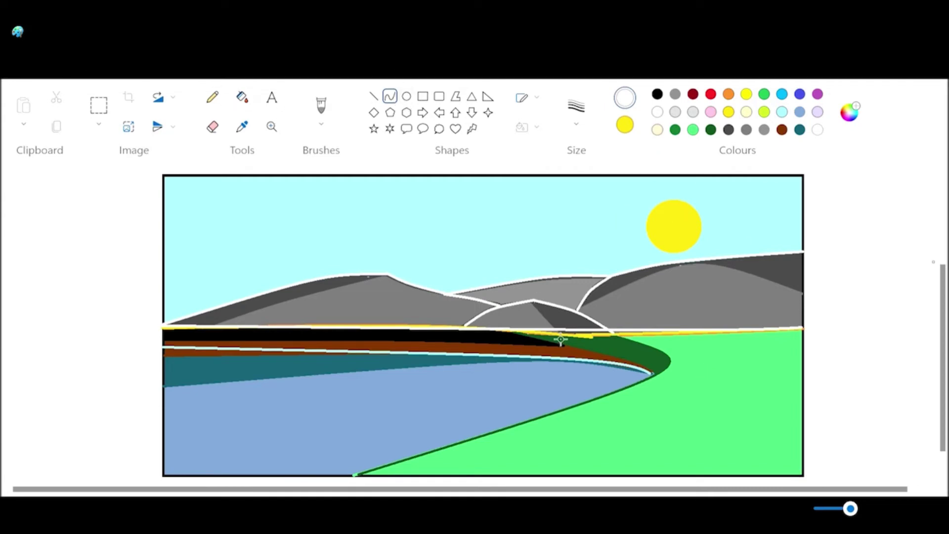
left_click_drag(572, 338, 630, 397)
left_click_drag(640, 365, 700, 359)
left_click(703, 354)
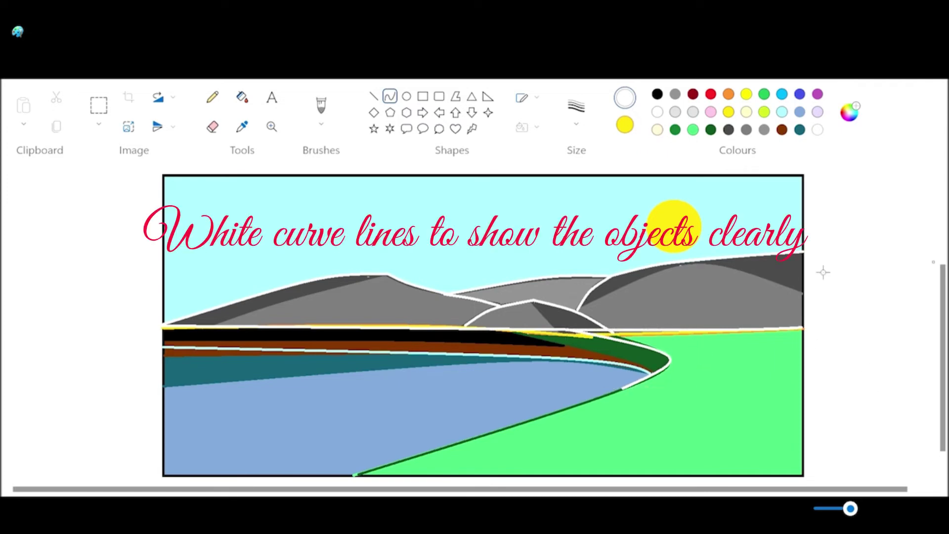
- Fill the black, brown and dark green layers of the far river bank and its pale turquoise curve with medium green
left_click(242, 97)
left_click(675, 129)
left_click(562, 340)
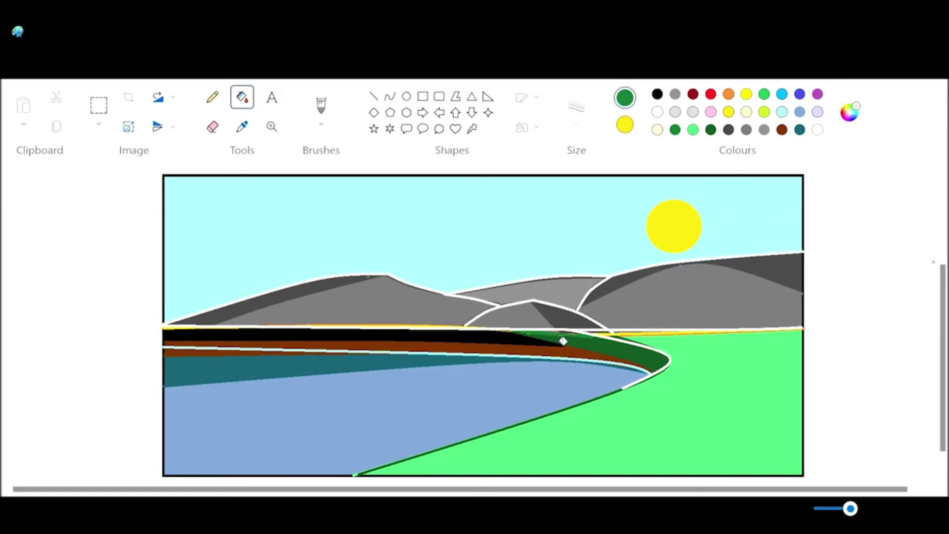
left_click(567, 342)
left_click(566, 353)
left_click(548, 341)
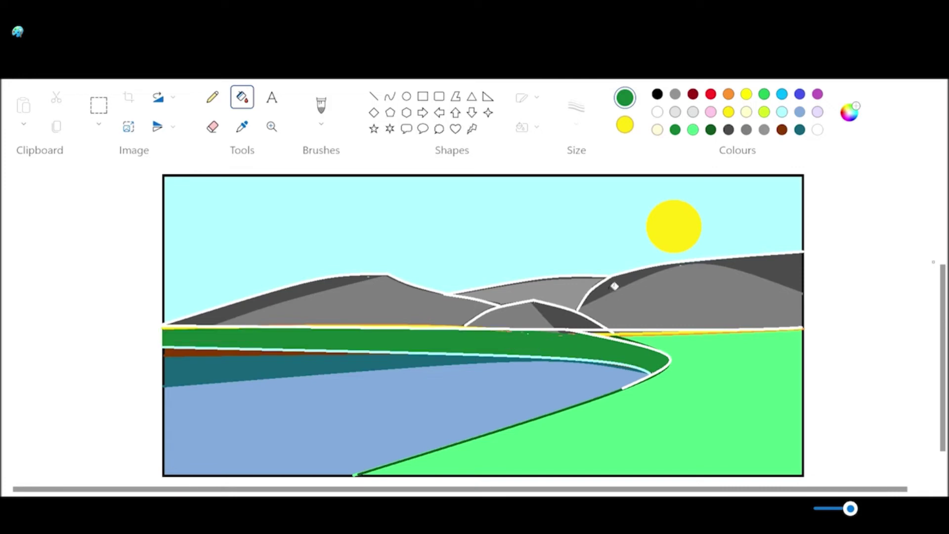
left_click(515, 357)
left_click(321, 369)
key("ctrl+z")
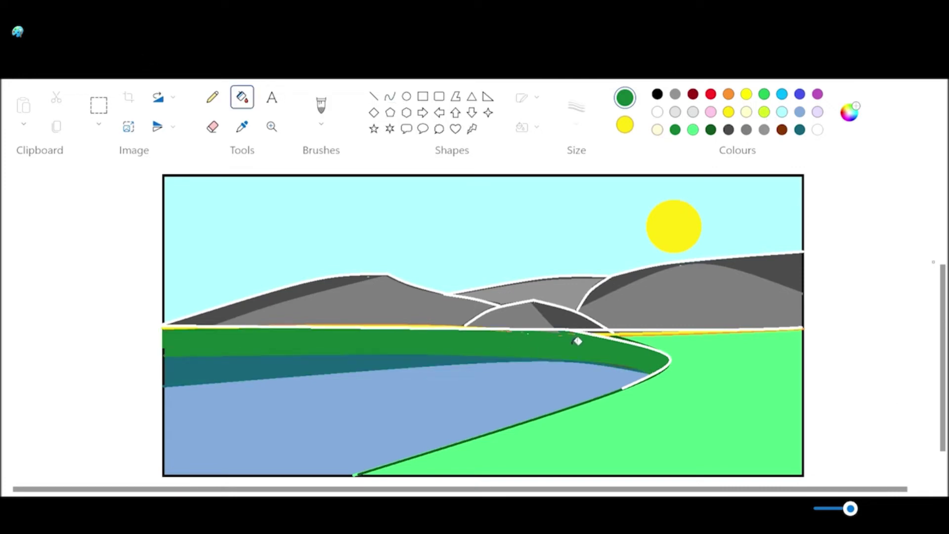
- Fill the yellow and orange remnants along the top of the field with light green
left_click(692, 129)
left_click(650, 332)
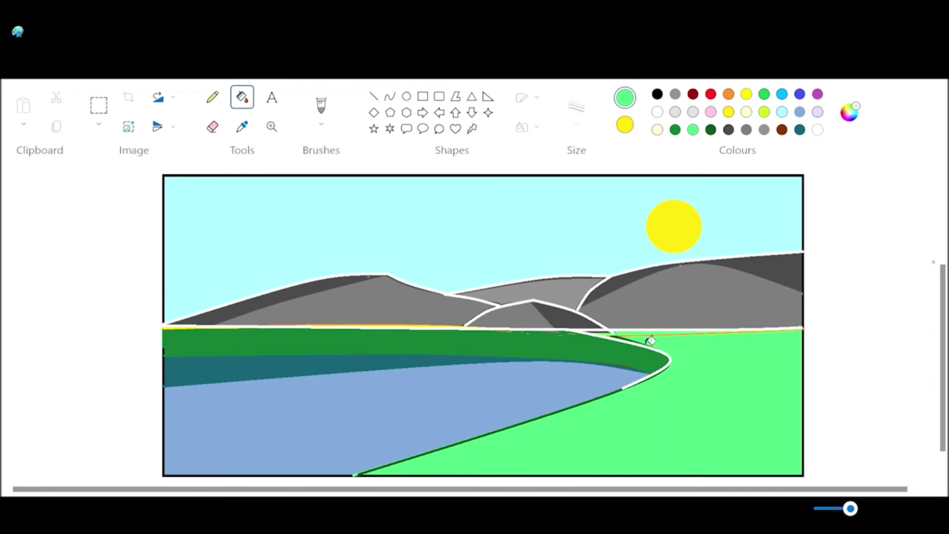
left_click(607, 335)
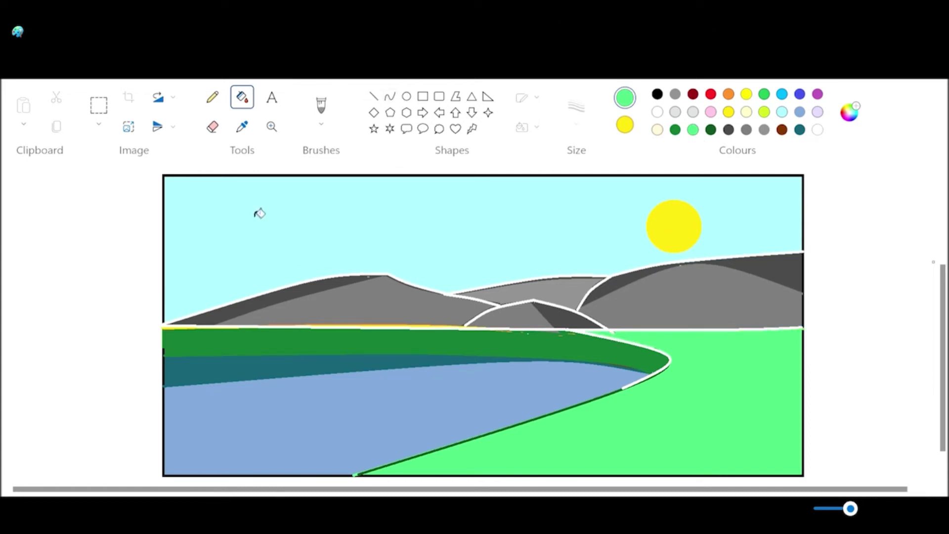
- Draw thicker white curves along the near river bank, around the tip of the river bend and along the horizon
left_click(390, 97)
left_click_drag(625, 388, 361, 480)
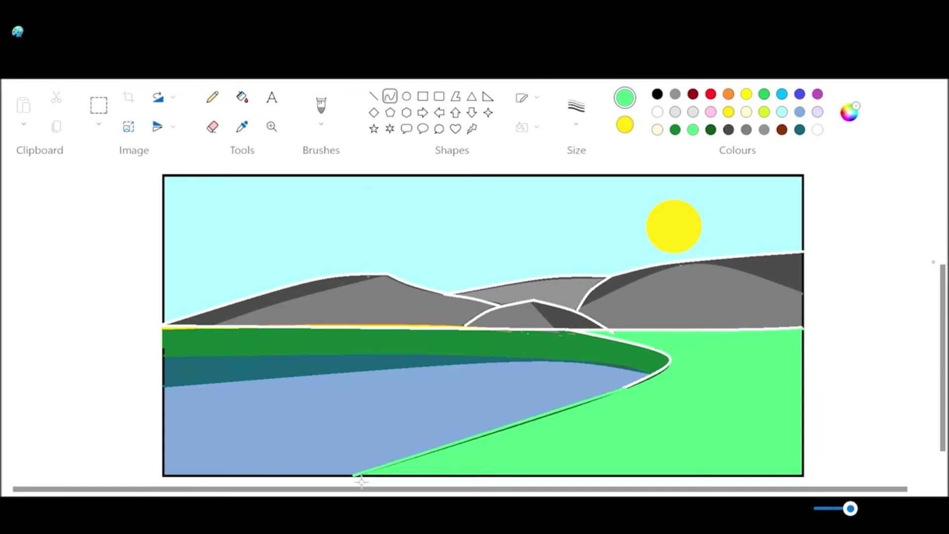
left_click(656, 112)
key("ctrl+z")
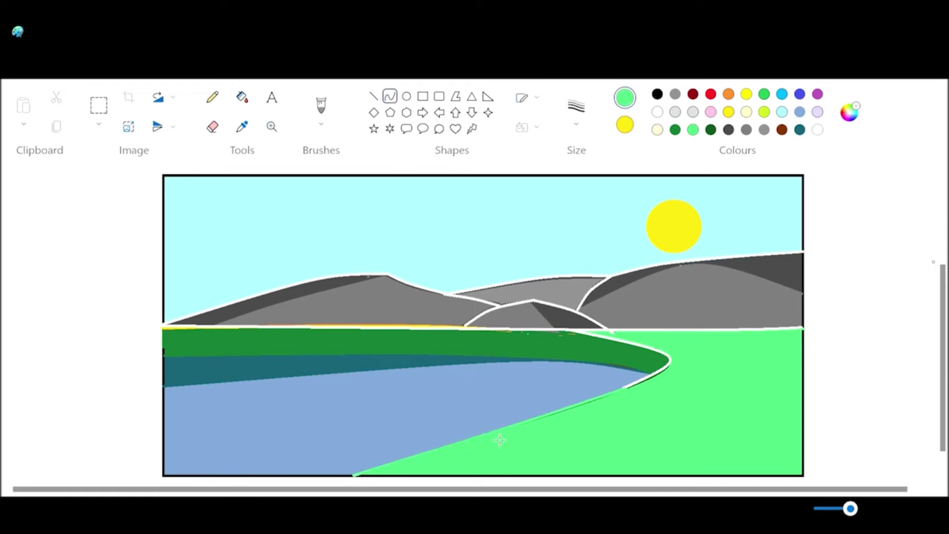
key("ctrl+y")
left_click(574, 415)
left_click_drag(569, 336, 636, 394)
left_click_drag(606, 367, 701, 363)
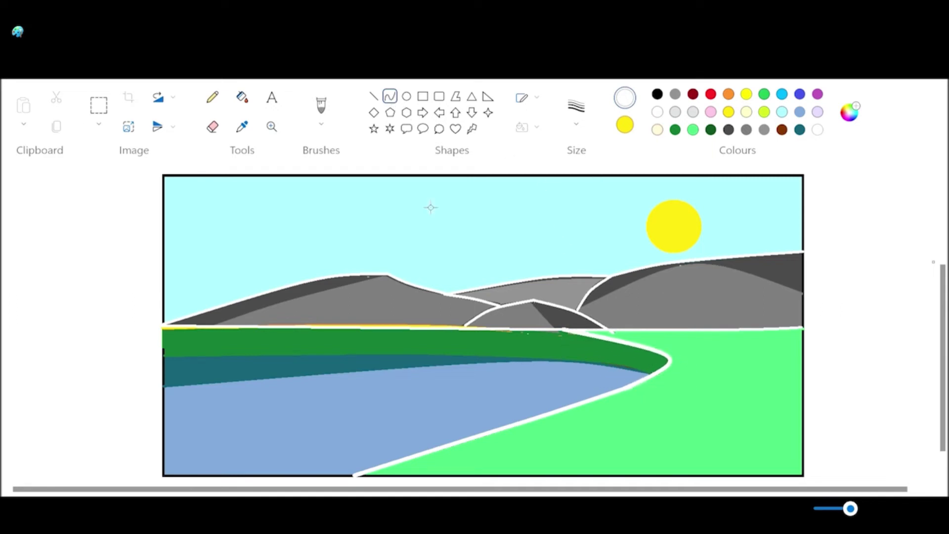
left_click_drag(166, 328, 803, 327)
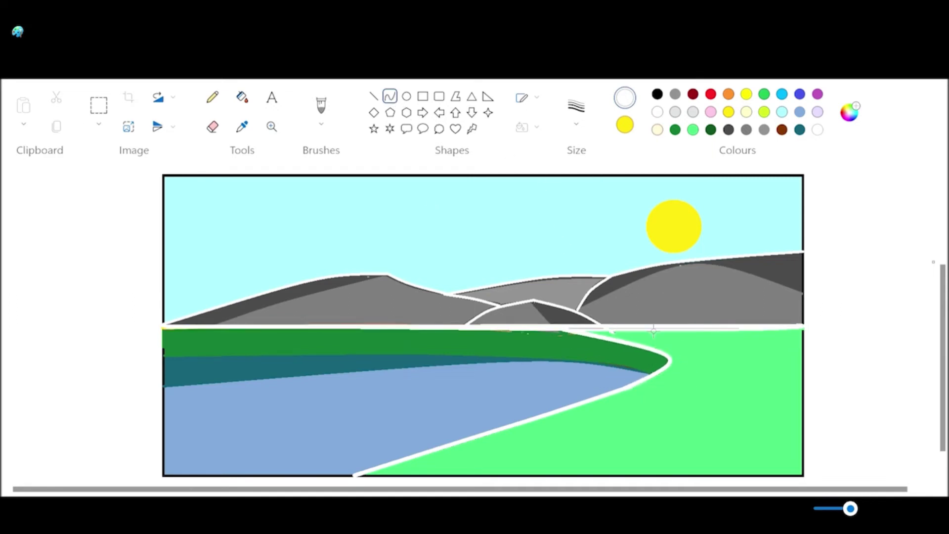
left_click(827, 291)
- Draw a thin pale curve along the lower edge of the far green bank, from the picture's left edge to the river bend
left_click_drag(165, 356, 646, 377)
left_click_drag(545, 371, 585, 353)
left_click(636, 251)
left_click(577, 129)
left_click(593, 188)
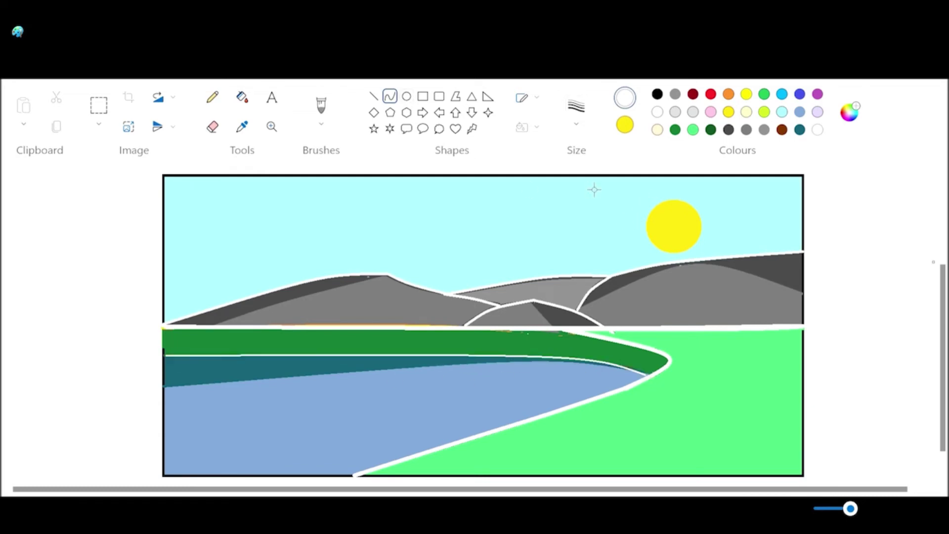
left_click(571, 123)
left_click(580, 164)
left_click(496, 364)
left_click_drag(638, 373, 642, 371)
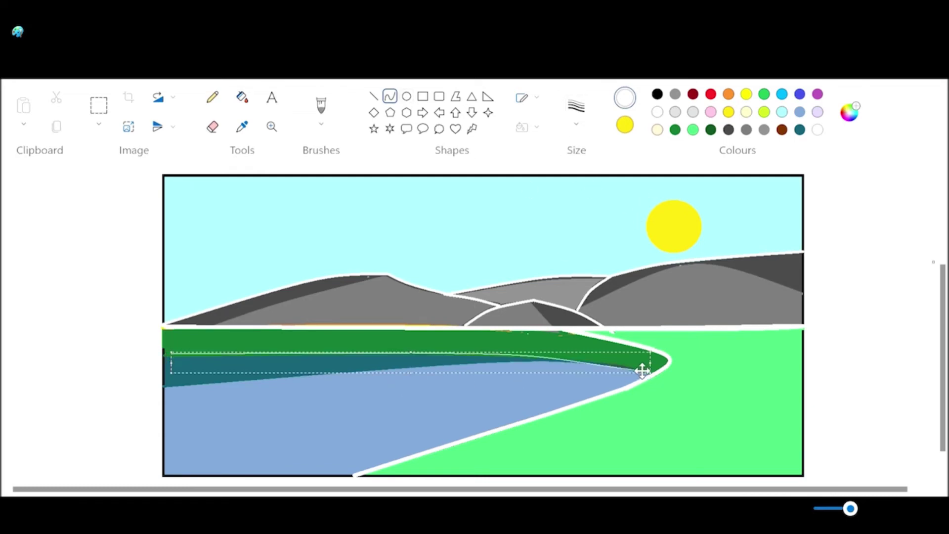
left_click_drag(180, 372, 173, 366)
left_click(82, 356)
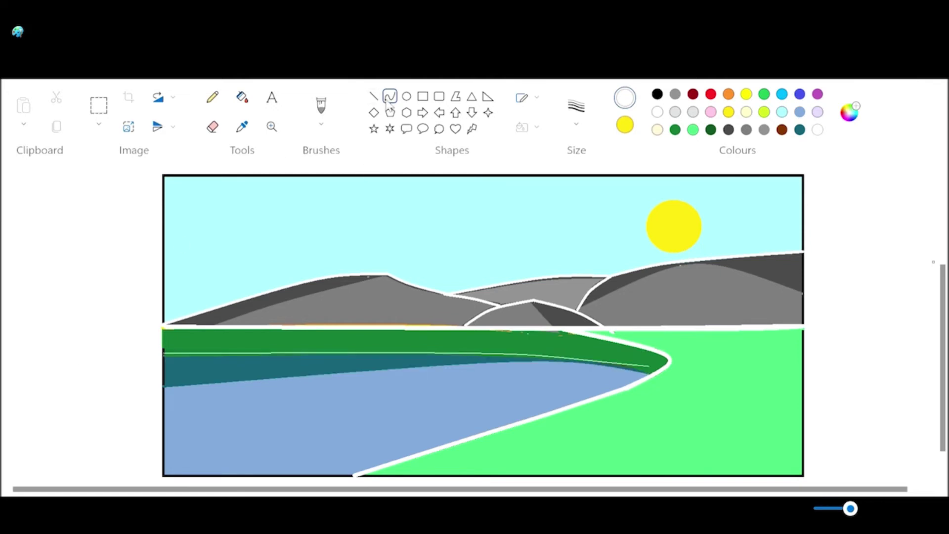
left_click_drag(709, 333, 552, 476)
left_click_drag(642, 408, 682, 399)
left_click_drag(786, 365, 801, 381)
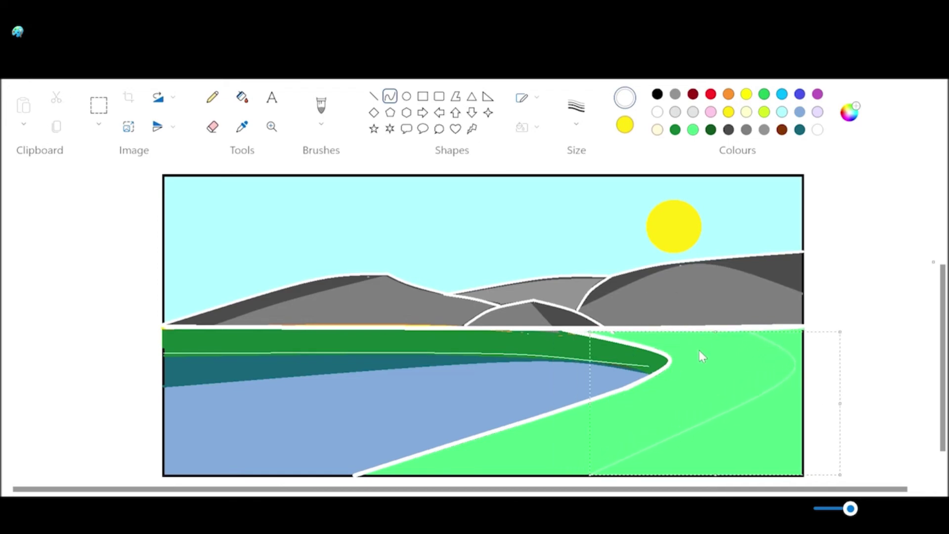
left_click(904, 357)
left_click(132, 60)
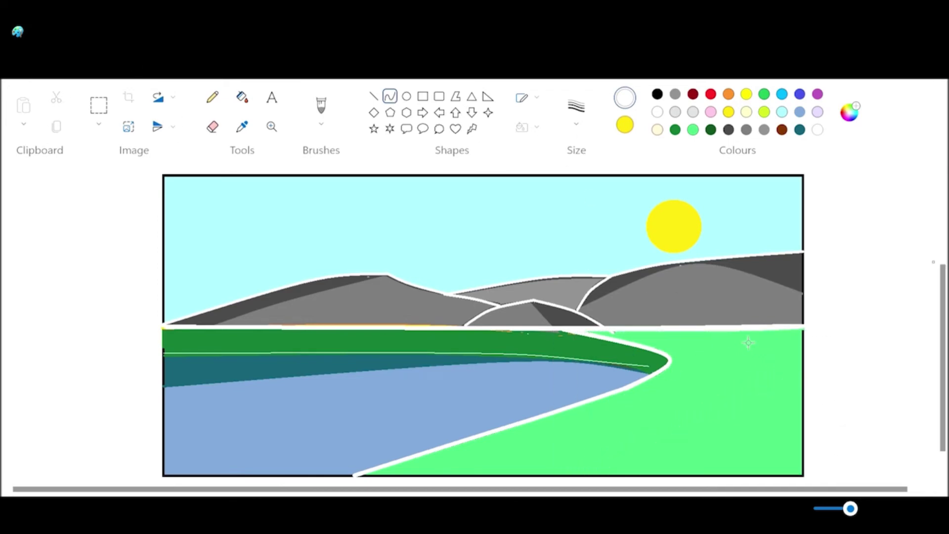
- Draw two thick white curves across the green field from the horizon to the picture's bottom edge as the borders of a bending road
mouse_move(759, 330)
left_mouse_down()
mouse_move(557, 470)
mouse_move(519, 474)
left_mouse_up()
mouse_move(696, 378)
left_mouse_down()
mouse_move(839, 372)
mouse_move(775, 420)
mouse_move(845, 425)
left_mouse_up()
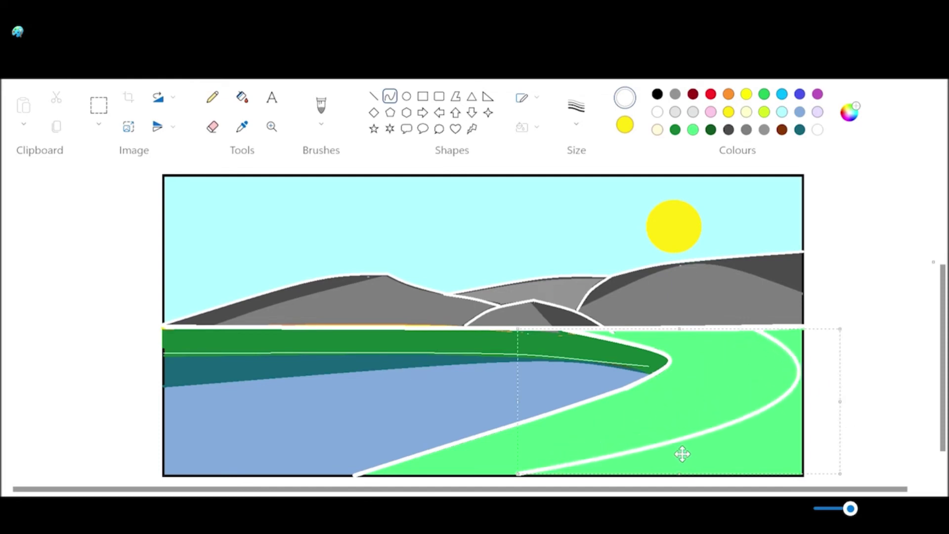
left_click(394, 100)
mouse_move(715, 330)
left_mouse_down()
mouse_move(741, 361)
mouse_move(421, 474)
left_mouse_up()
mouse_move(618, 407)
left_mouse_down()
mouse_move(777, 378)
mouse_move(788, 386)
mouse_move(711, 412)
mouse_move(801, 393)
left_mouse_up()
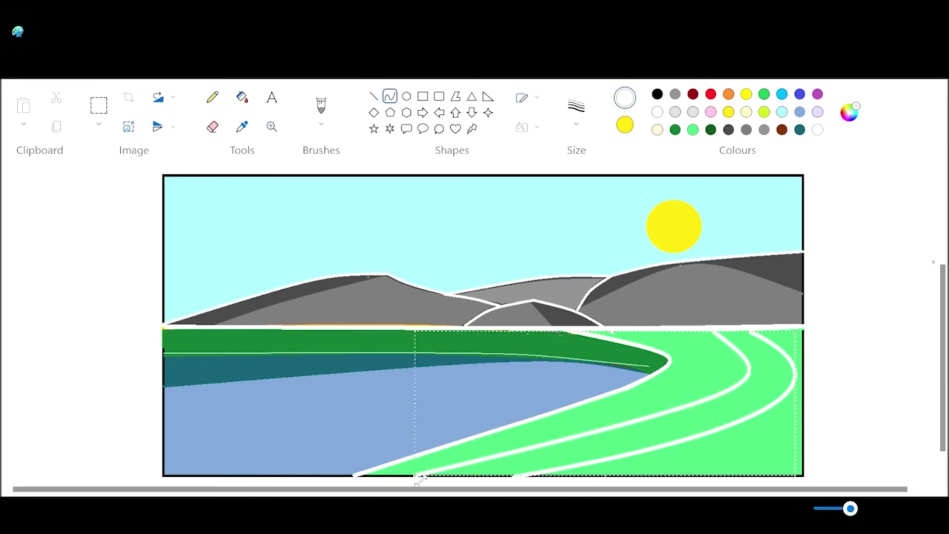
- Fill the road between the two white curves with grey
left_click(242, 97)
left_click(746, 130)
left_click(745, 340)
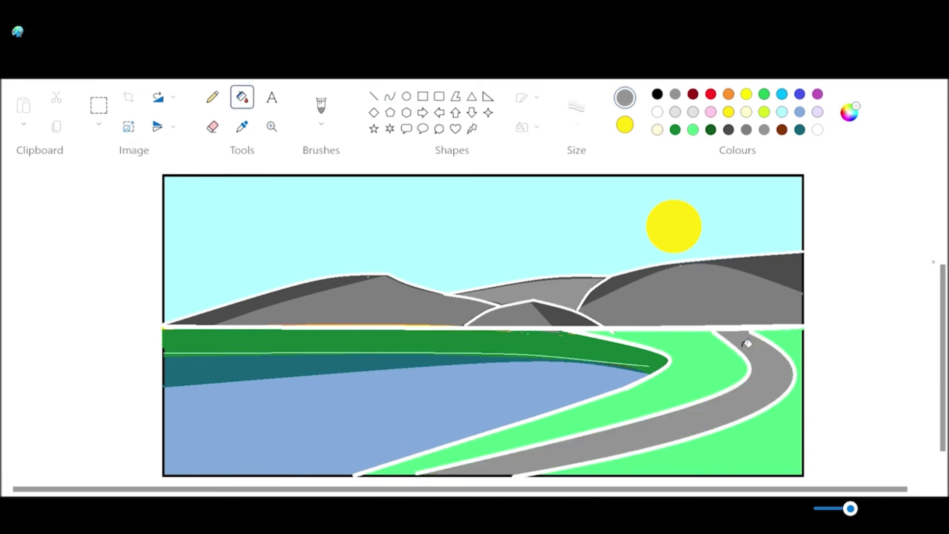
- Draw a thin white centre line following the bend of the road
left_click(390, 97)
left_click_drag(741, 339, 467, 475)
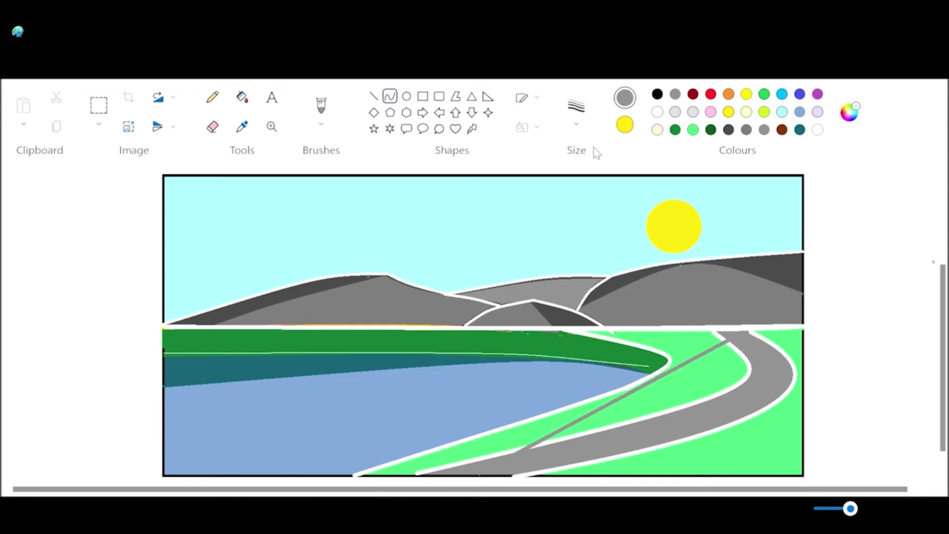
key("ctrl+z")
- Draw a black fence between the river and the road, with a curved rail and five vertical posts
left_click(657, 94)
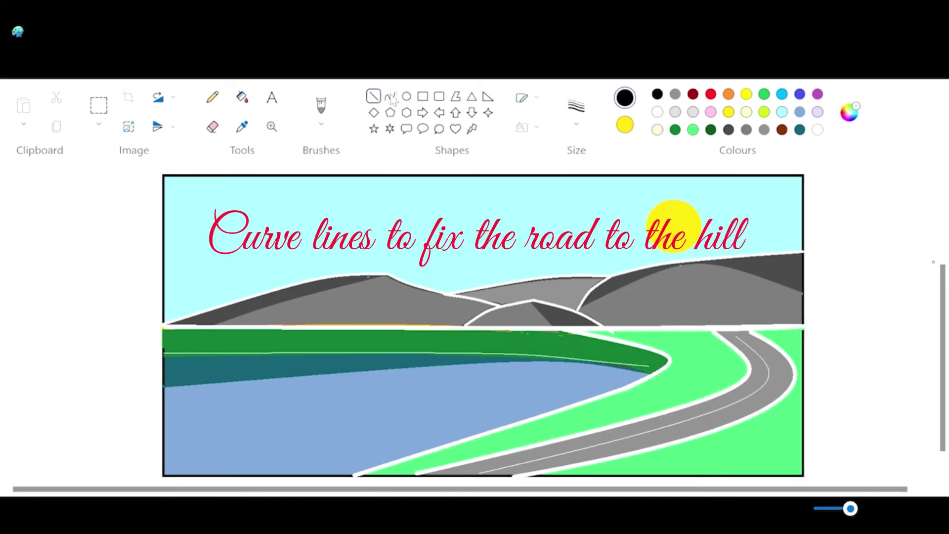
left_click_drag(700, 301, 355, 476)
left_click_drag(707, 381, 787, 351)
left_click(373, 96)
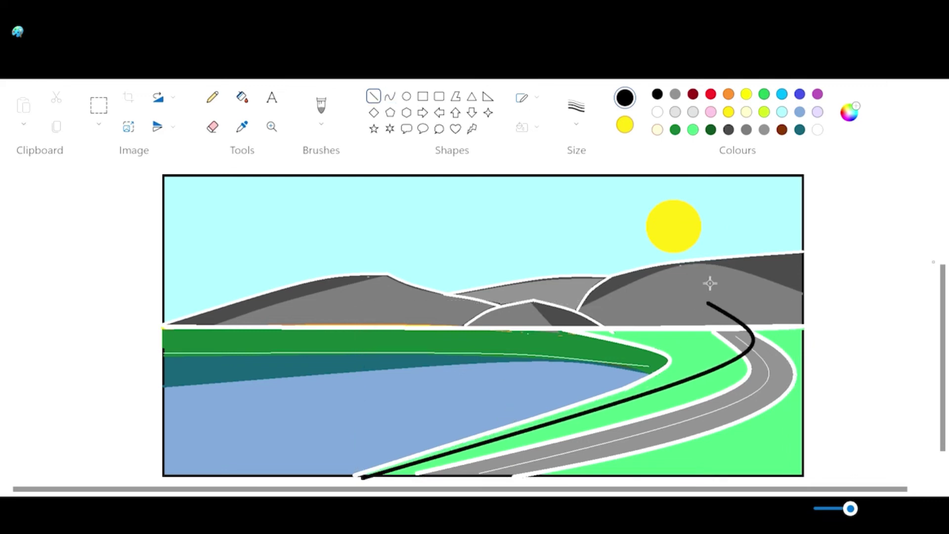
left_click_drag(707, 303, 709, 334)
left_click_drag(737, 375, 731, 384)
left_click_drag(638, 397, 638, 418)
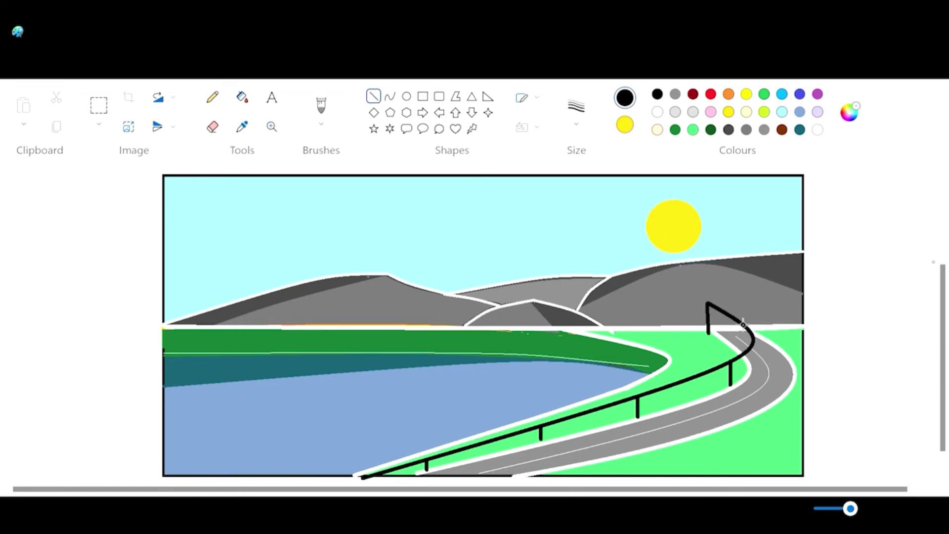
left_click(390, 96)
mouse_move(771, 310)
left_mouse_down()
mouse_move(794, 425)
mouse_move(617, 474)
left_mouse_up()
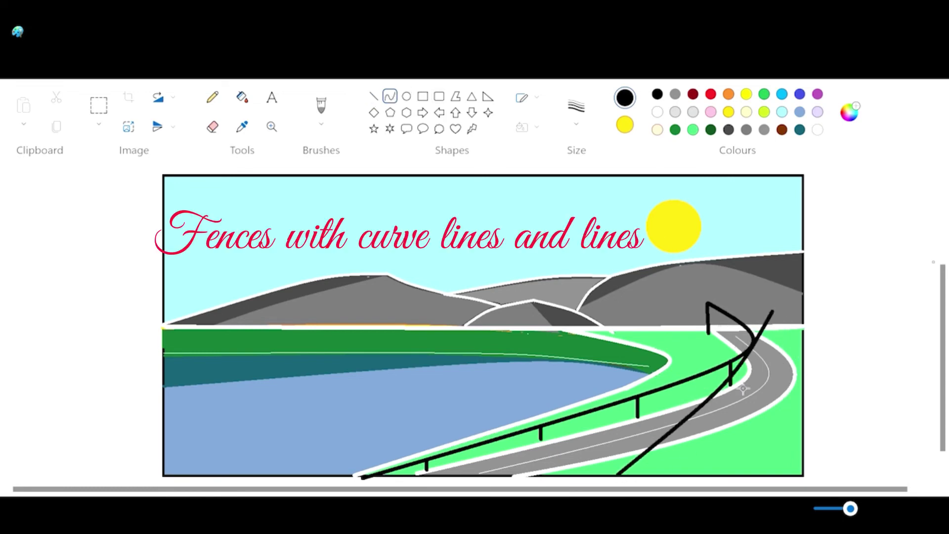
mouse_move(743, 388)
left_mouse_down()
mouse_move(828, 348)
mouse_move(771, 389)
left_mouse_up()
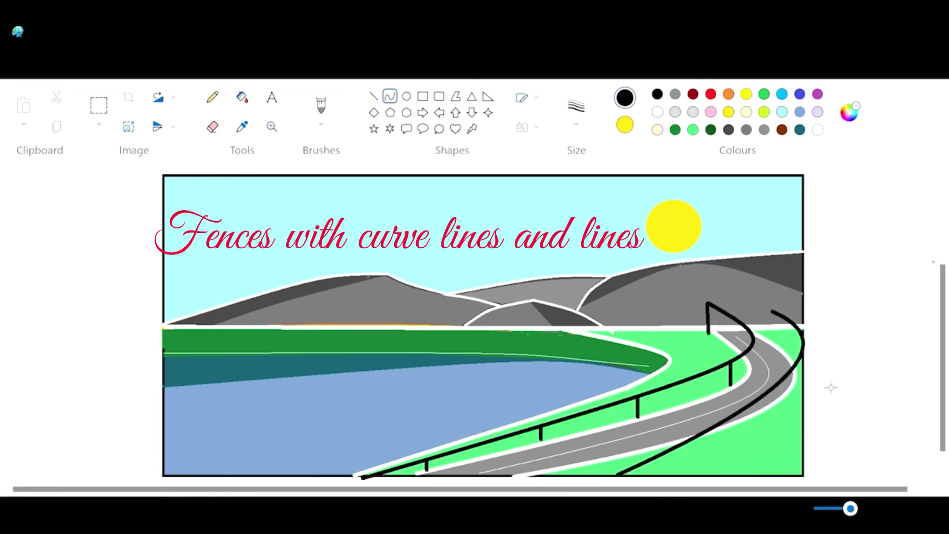
left_click(168, 27)
left_click_drag(771, 306, 551, 477)
left_click_drag(695, 379, 917, 349)
left_click_drag(767, 423, 786, 439)
left_click(154, 58)
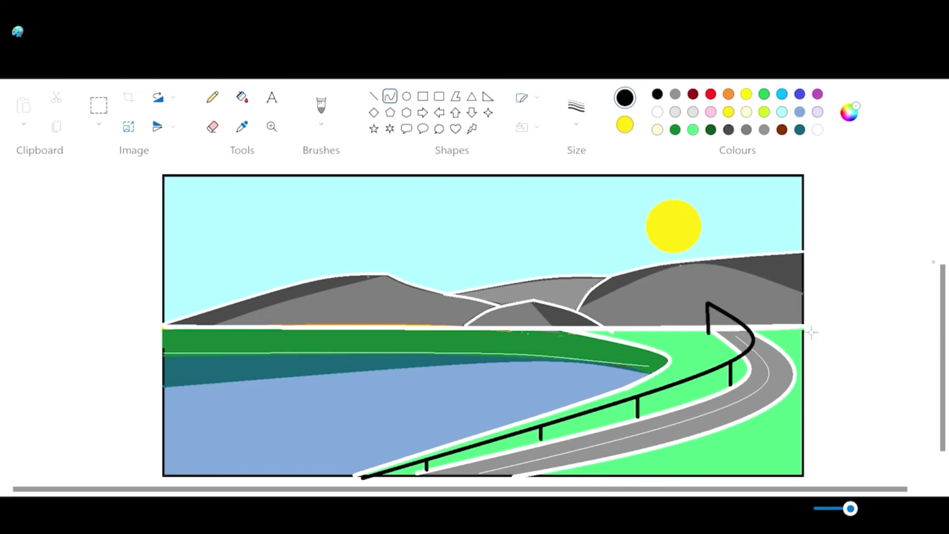
mouse_move(769, 304)
left_mouse_down()
mouse_move(785, 397)
mouse_move(843, 341)
left_mouse_up()
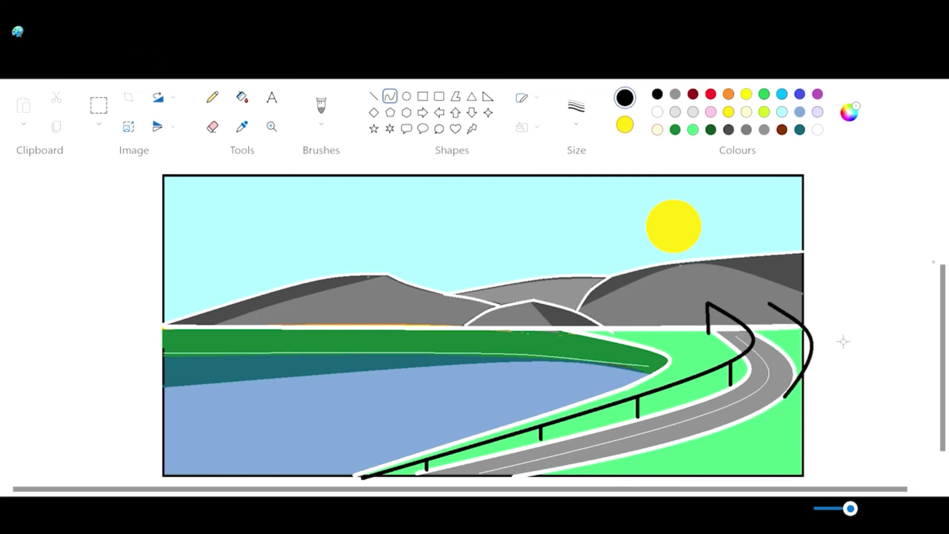
left_click(165, 53)
left_click_drag(774, 310, 558, 474)
left_click_drag(688, 423, 838, 362)
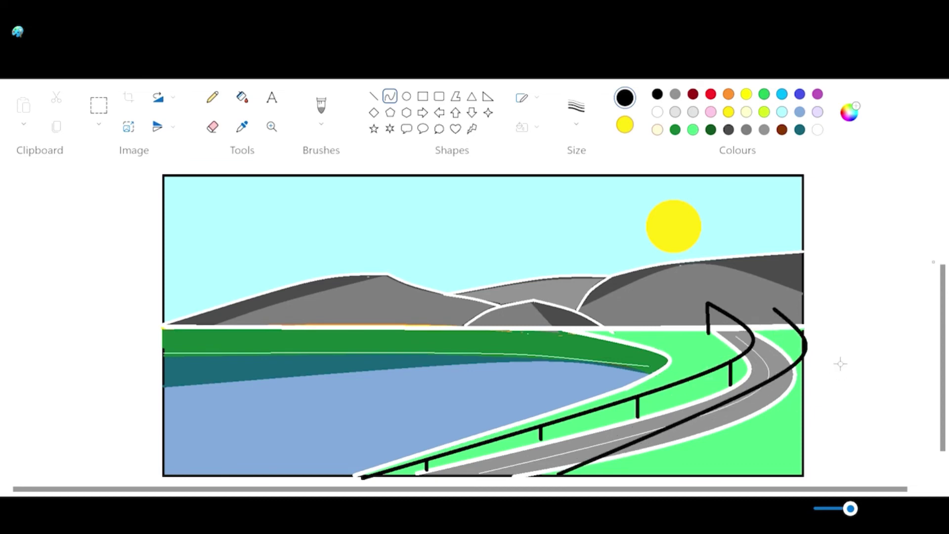
left_click_drag(847, 395, 890, 356)
key("ctrl+z")
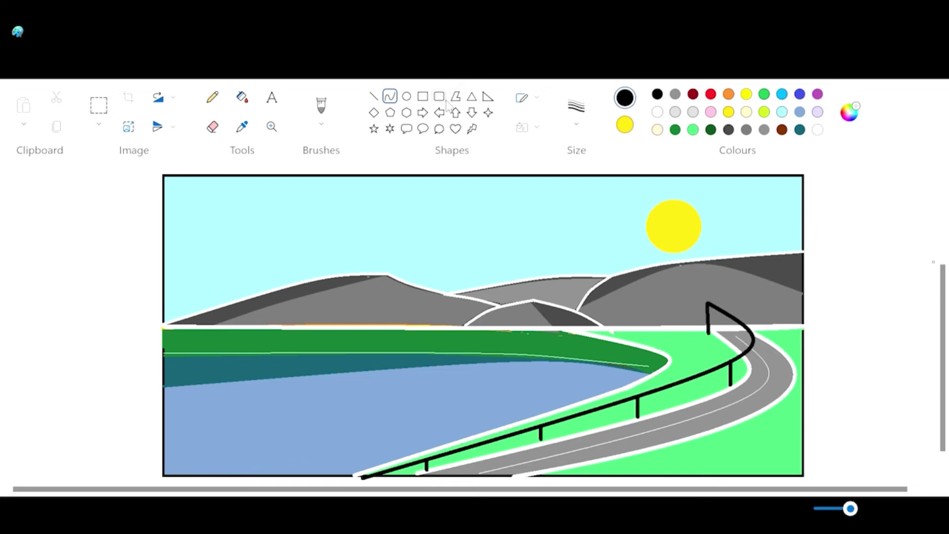
- Draw a second black fence along the outer side of the road, with a curved rail and three vertical posts
mouse_move(765, 309)
left_mouse_down()
mouse_move(602, 478)
mouse_move(583, 475)
left_mouse_up()
mouse_move(692, 407)
left_mouse_down()
mouse_move(789, 386)
mouse_move(834, 337)
left_mouse_up()
mouse_move(758, 381)
left_mouse_down()
mouse_move(824, 408)
mouse_move(890, 415)
mouse_move(924, 401)
left_mouse_up()
left_click(373, 96)
left_click_drag(765, 307, 767, 339)
left_click_drag(756, 421, 757, 444)
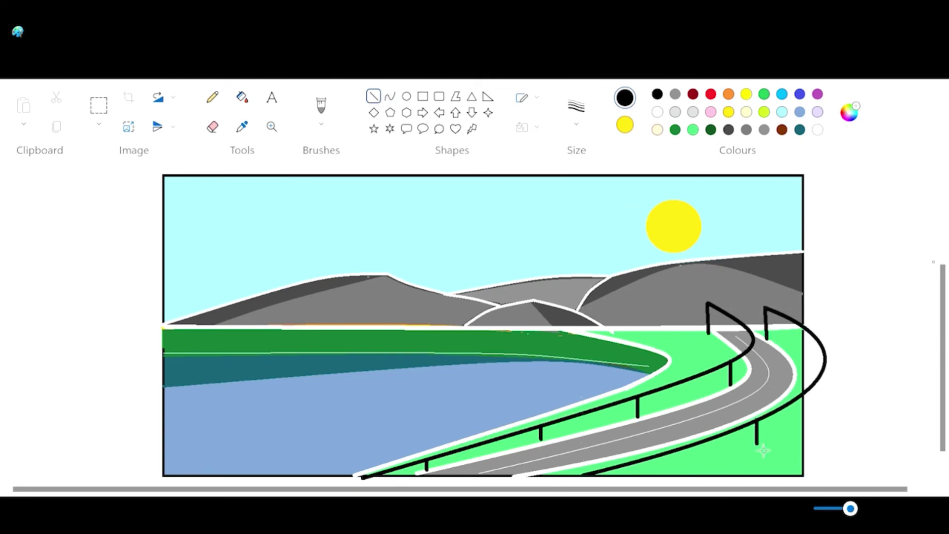
left_click_drag(646, 458, 647, 475)
- Frame the whole picture with a thick black rectangle
left_click(422, 99)
left_click_drag(163, 175, 805, 477)
- Cover the part of the fence beyond the picture's right border with a rectangle that has a white outline and white fill
left_click(530, 131)
left_click(551, 160)
left_click_drag(809, 177, 871, 477)
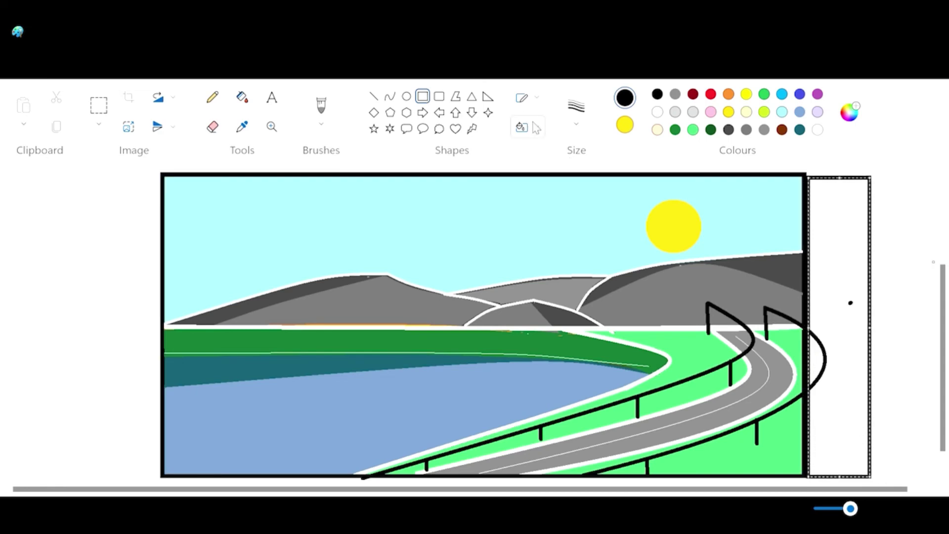
left_click(535, 128)
left_click(551, 179)
left_click(538, 97)
left_click(551, 130)
left_click(658, 112)
left_click(625, 124)
left_click(657, 112)
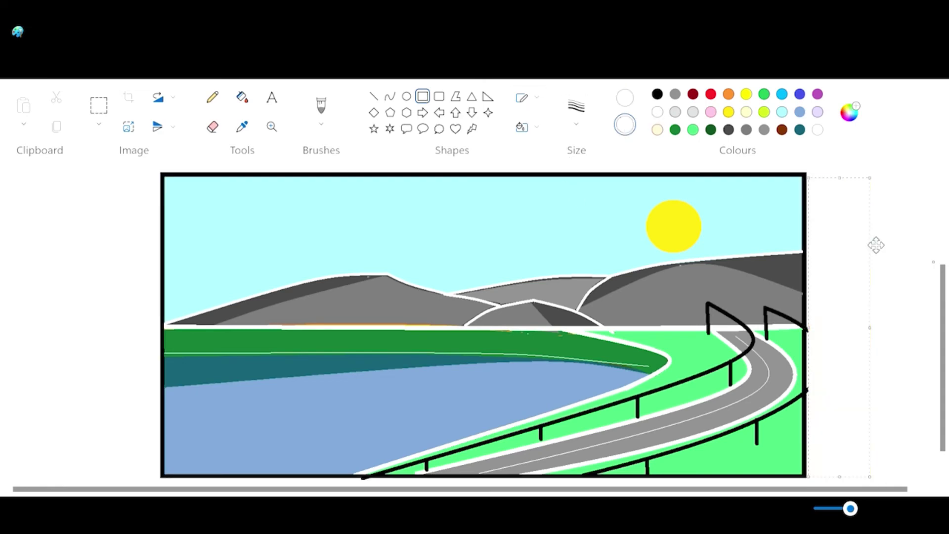
- Finish placing the white cover rectangle and set both the primary and secondary colours to black
left_click(901, 294)
left_click(389, 96)
mouse_move(718, 305)
left_mouse_down()
mouse_move(170, 303)
mouse_move(712, 311)
left_mouse_up()
left_click(125, 54)
left_click(657, 96)
left_click(626, 99)
left_click(657, 96)
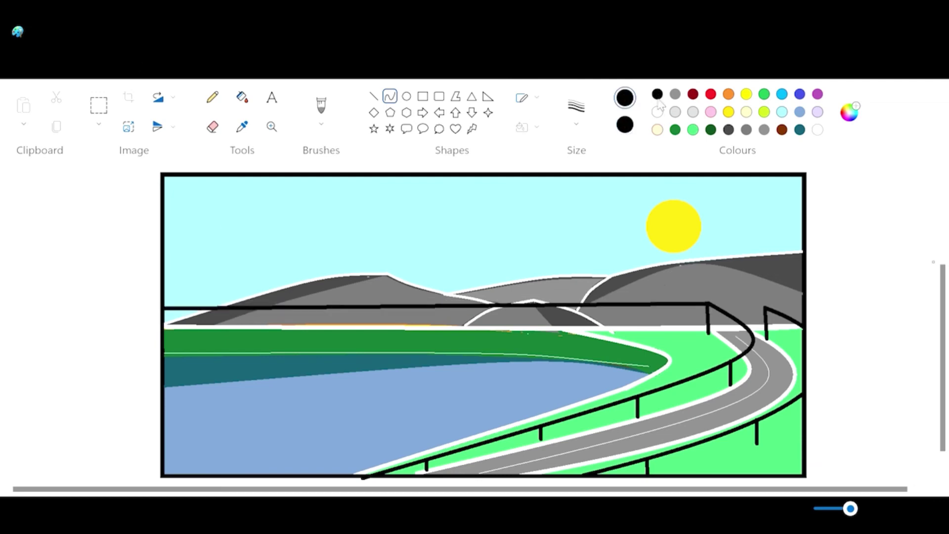
- Draw a straight black rail with four vertical posts across the hills to the picture's left border, and extend the outer fence to the right border
left_click_drag(181, 312, 187, 317)
left_click(139, 53)
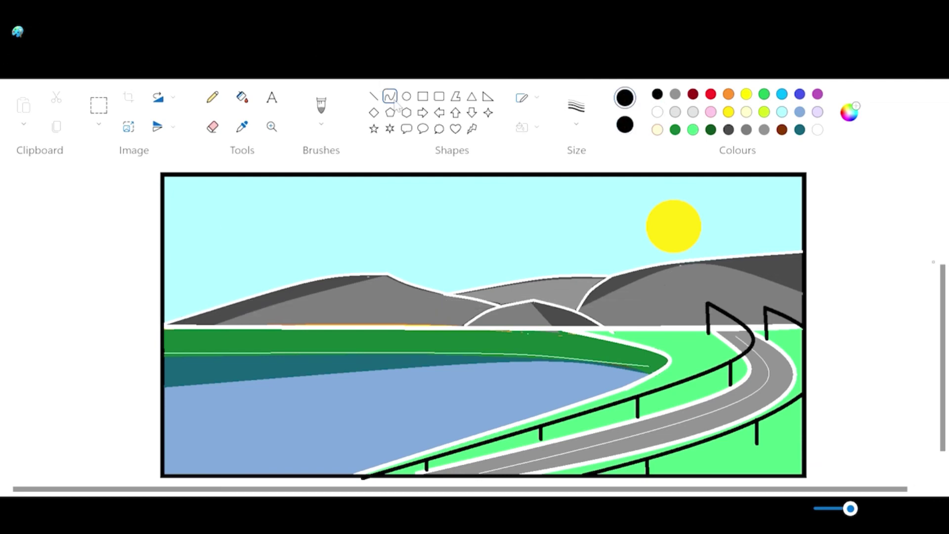
left_click(374, 97)
left_click_drag(708, 306, 169, 312)
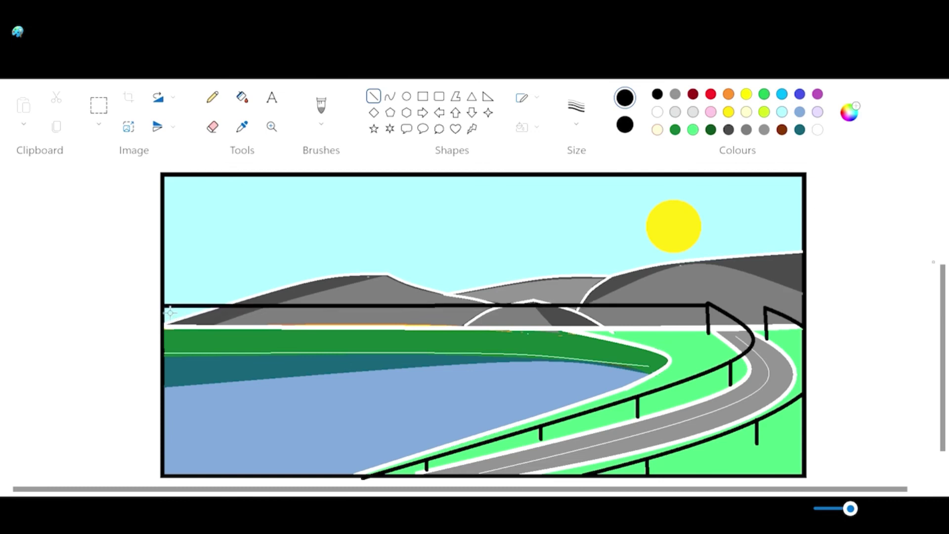
left_click_drag(591, 305, 591, 328)
left_click_drag(464, 305, 465, 325)
left_click_drag(340, 306, 340, 324)
left_click_drag(219, 307, 219, 324)
left_click_drag(764, 307, 808, 313)
- Try to draw a black lower rail along the foot of the hills with the Curve shape
left_click(390, 96)
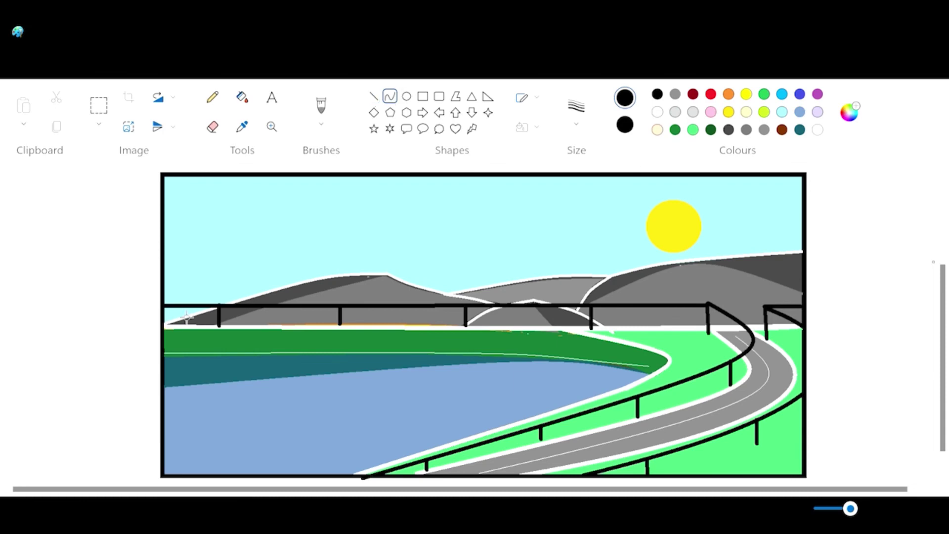
left_click_drag(165, 323, 712, 327)
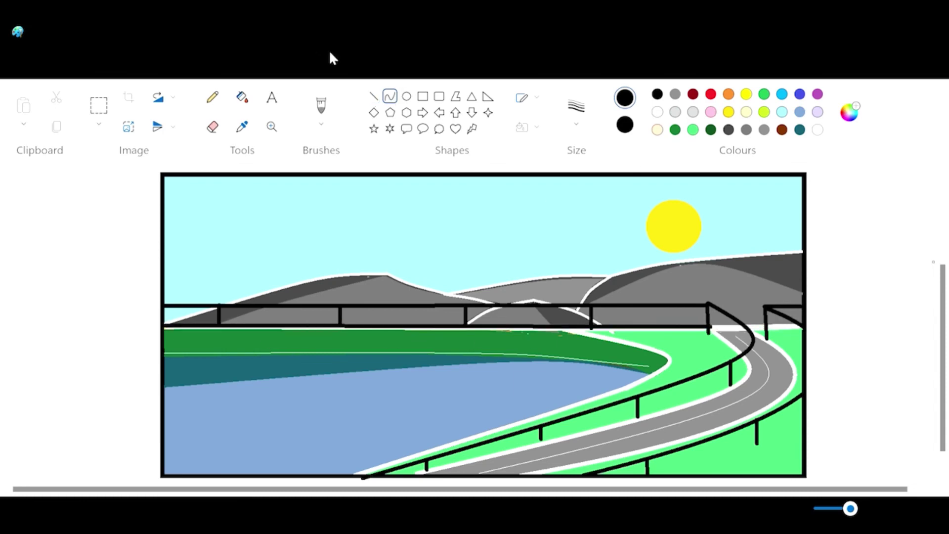
- Redraw the horizon along the foot of the hills as a straight white line over the orange remnants
left_click(657, 111)
mouse_move(417, 327)
left_mouse_down()
mouse_move(413, 343)
mouse_move(417, 332)
left_mouse_up()
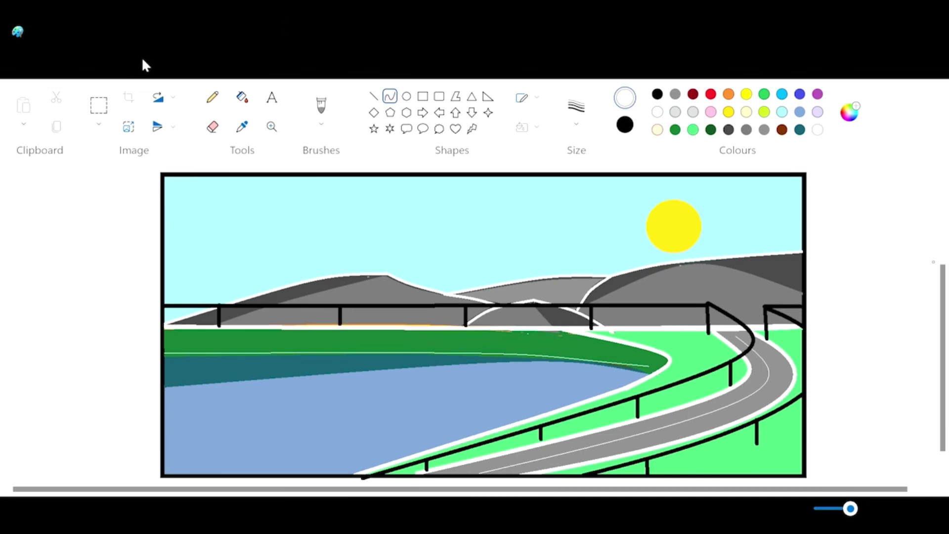
left_click(374, 96)
mouse_move(167, 325)
left_mouse_down()
mouse_move(563, 341)
mouse_move(696, 329)
left_mouse_up()
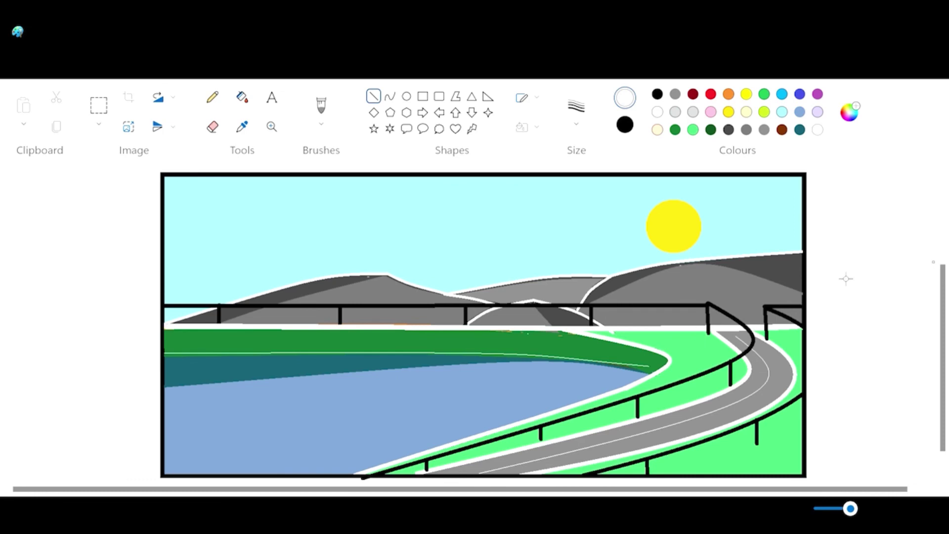
- Draw two concentric white circle outlines without fill, one around the yellow moon and a smaller one inside it
left_click(406, 97)
mouse_move(660, 199)
left_mouse_down()
mouse_move(729, 260)
mouse_move(687, 231)
mouse_move(704, 257)
left_mouse_up()
left_click(525, 127)
left_click(543, 150)
mouse_move(675, 227)
left_mouse_down()
mouse_move(702, 247)
mouse_move(678, 232)
left_mouse_up()
left_click(406, 99)
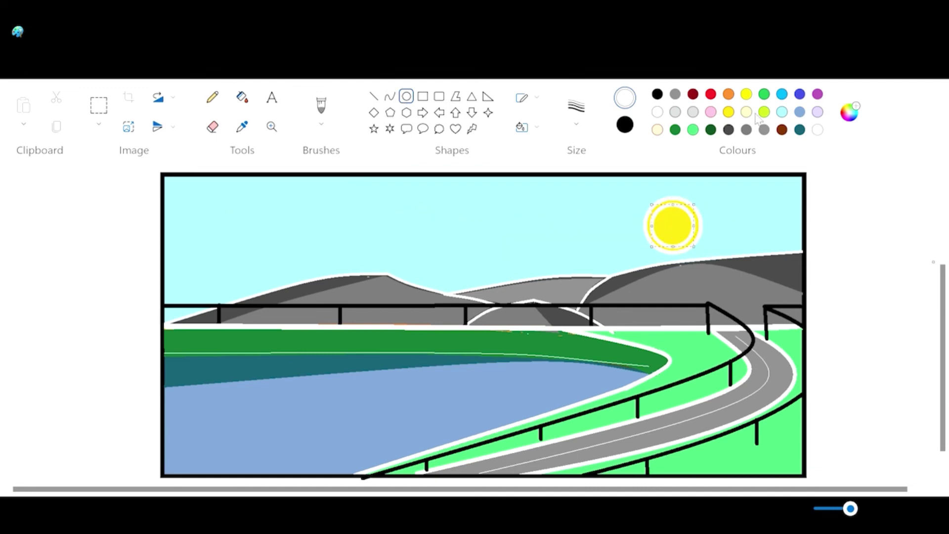
- Change the moon's inner circle outline to a very pale cream custom colour
left_click(358, 386)
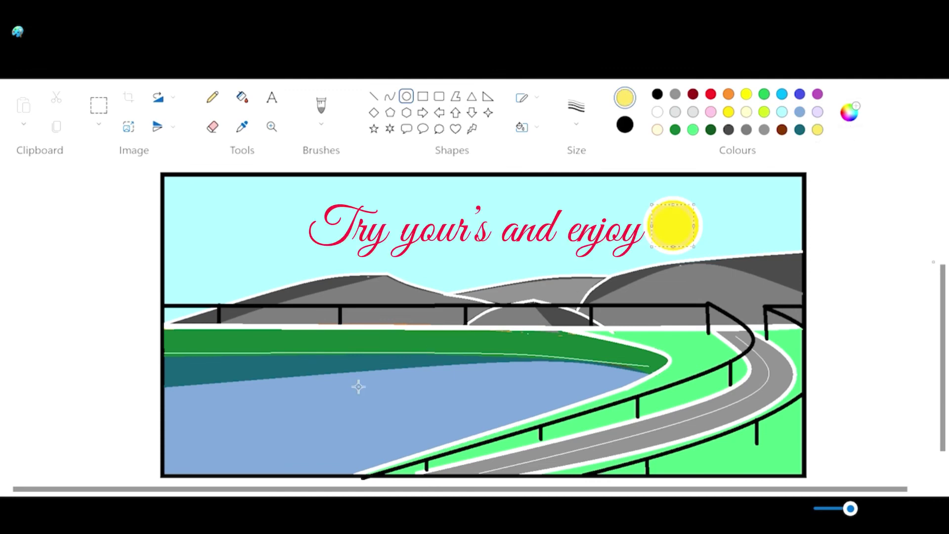
left_click(749, 111)
left_click(349, 373)
left_click(884, 260)
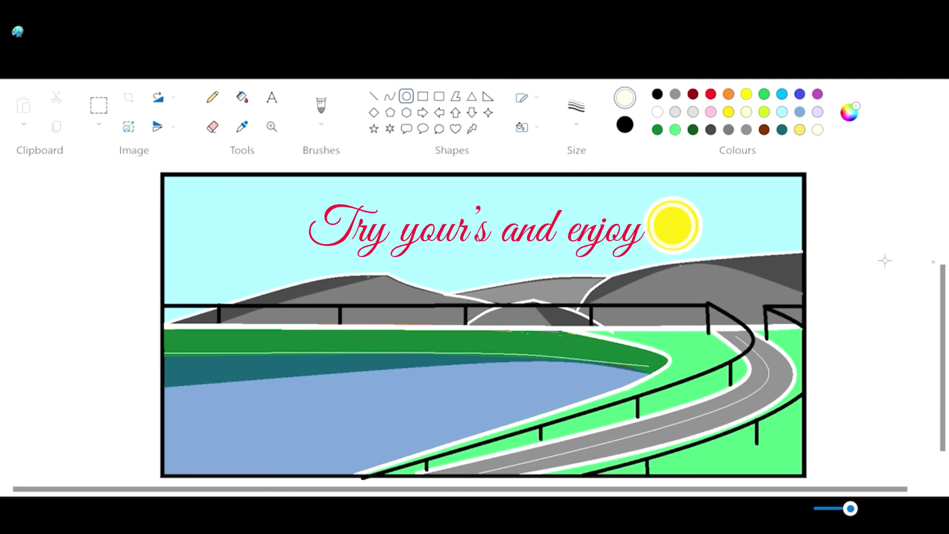
- Draw a small pale cream curved shape on the green bank in the picture's lower-right corner
left_click(390, 96)
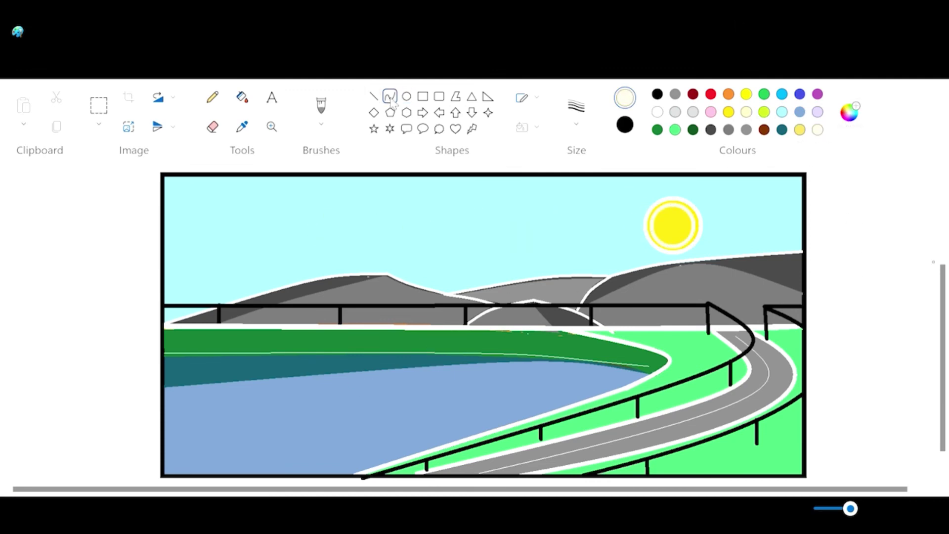
left_click_drag(741, 469, 794, 453)
mouse_move(741, 468)
left_mouse_down()
mouse_move(738, 451)
mouse_move(792, 454)
mouse_move(755, 441)
mouse_move(763, 446)
left_mouse_up()
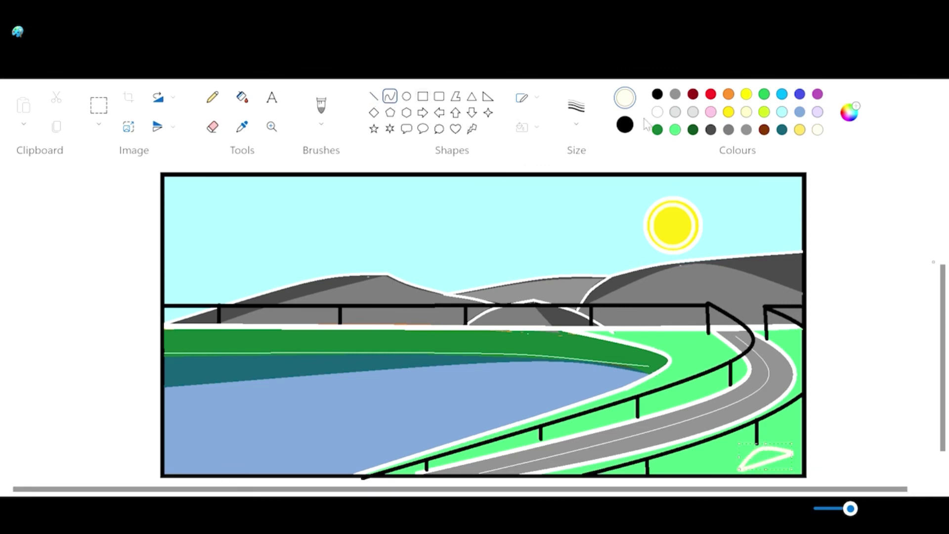